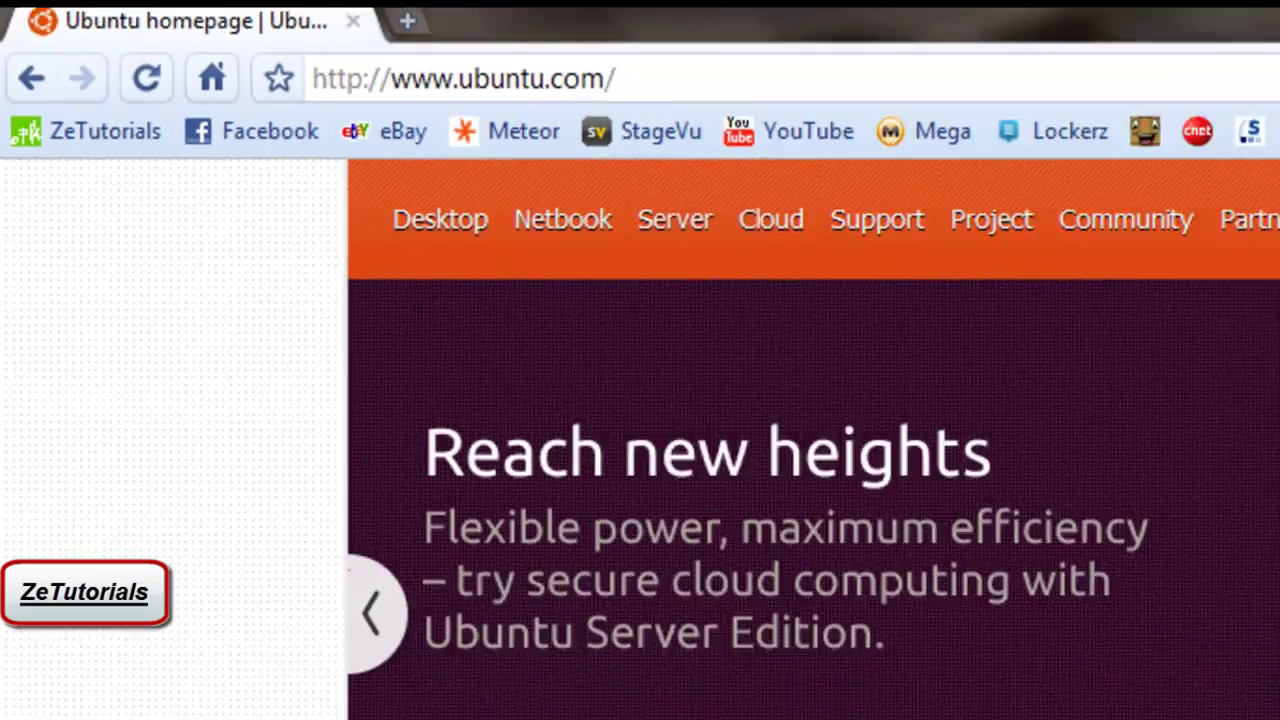
Step: Highlight the Ubuntu description and address text, then clear both selections
left_click_drag(214, 571, 412, 630)
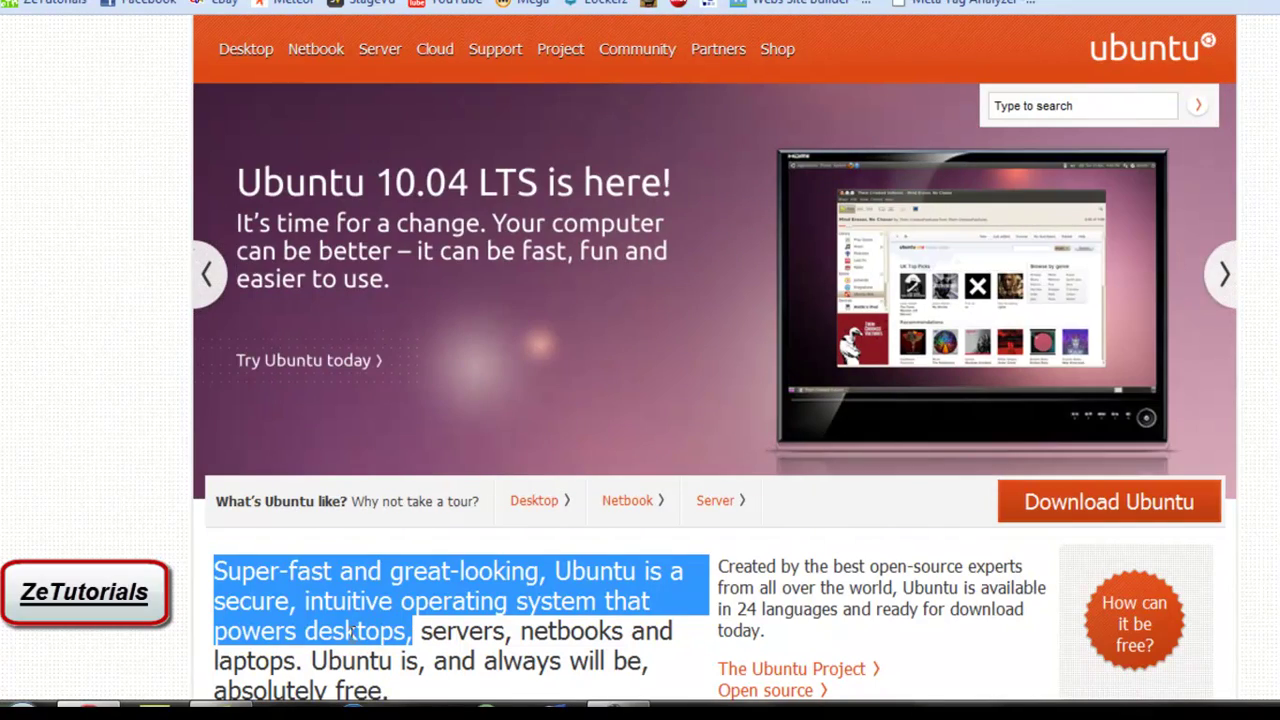
left_click(351, 632)
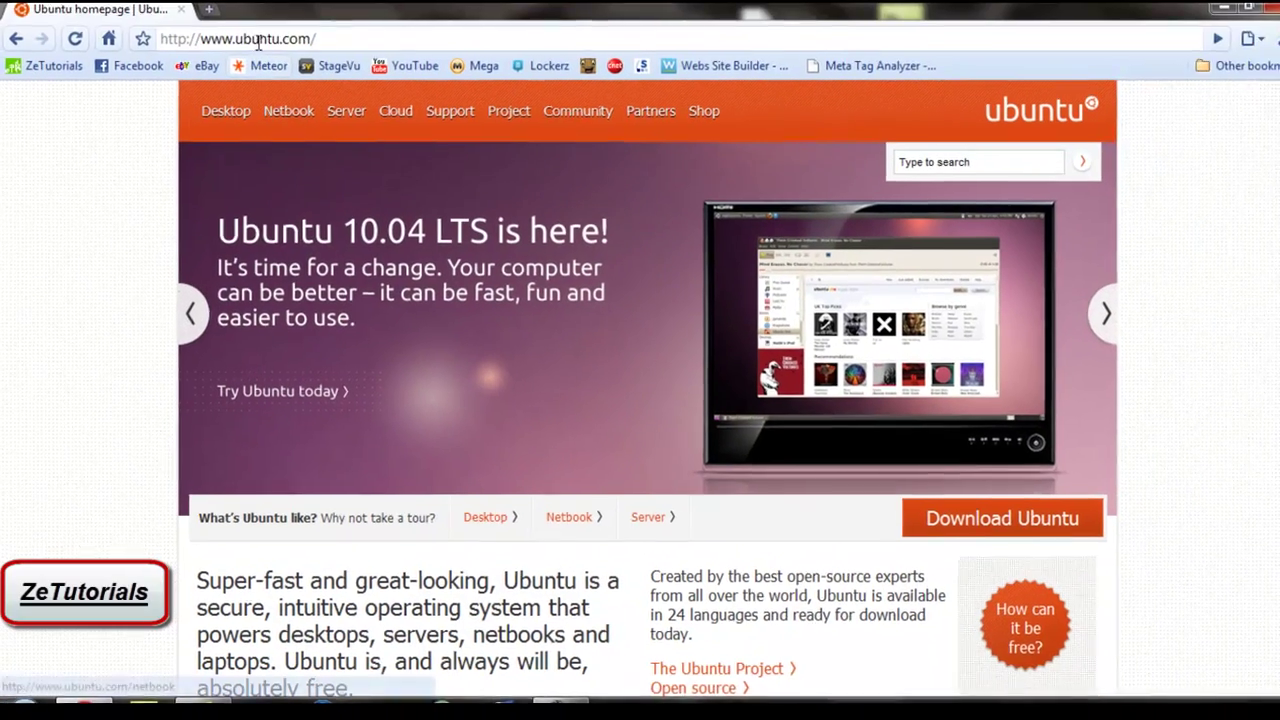
left_click(251, 55)
double_click(250, 55)
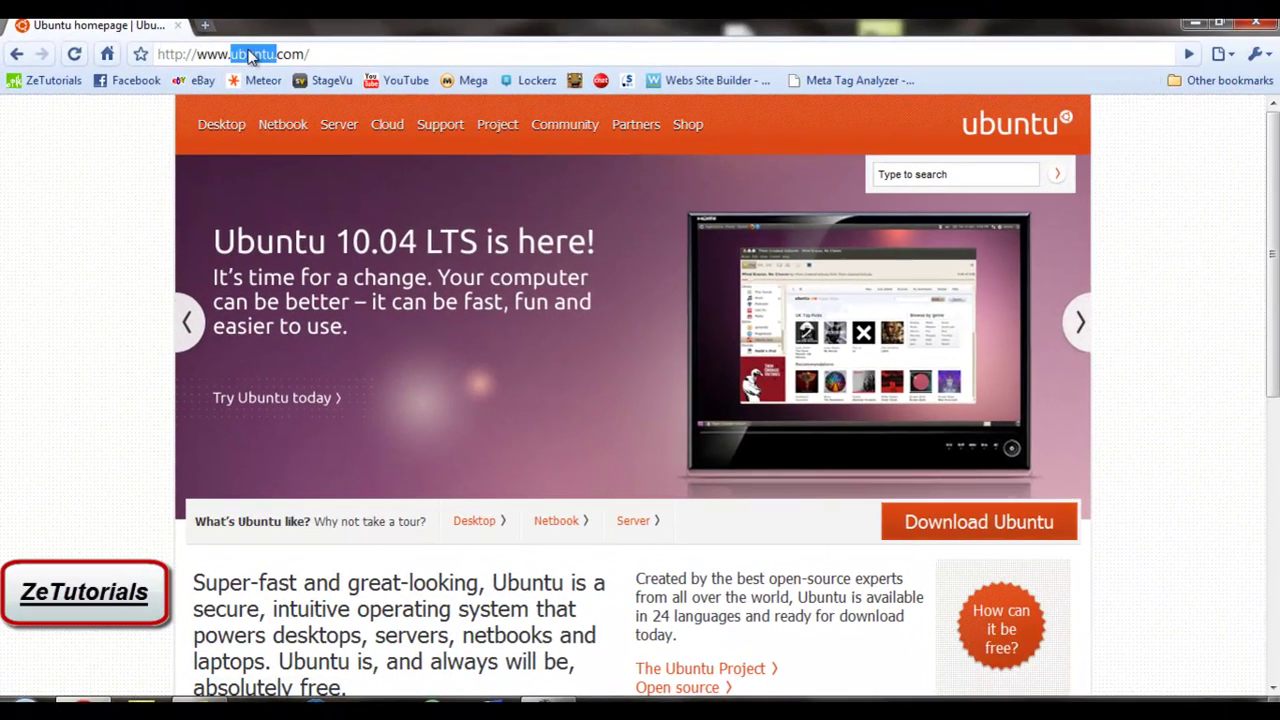
left_click(76, 246)
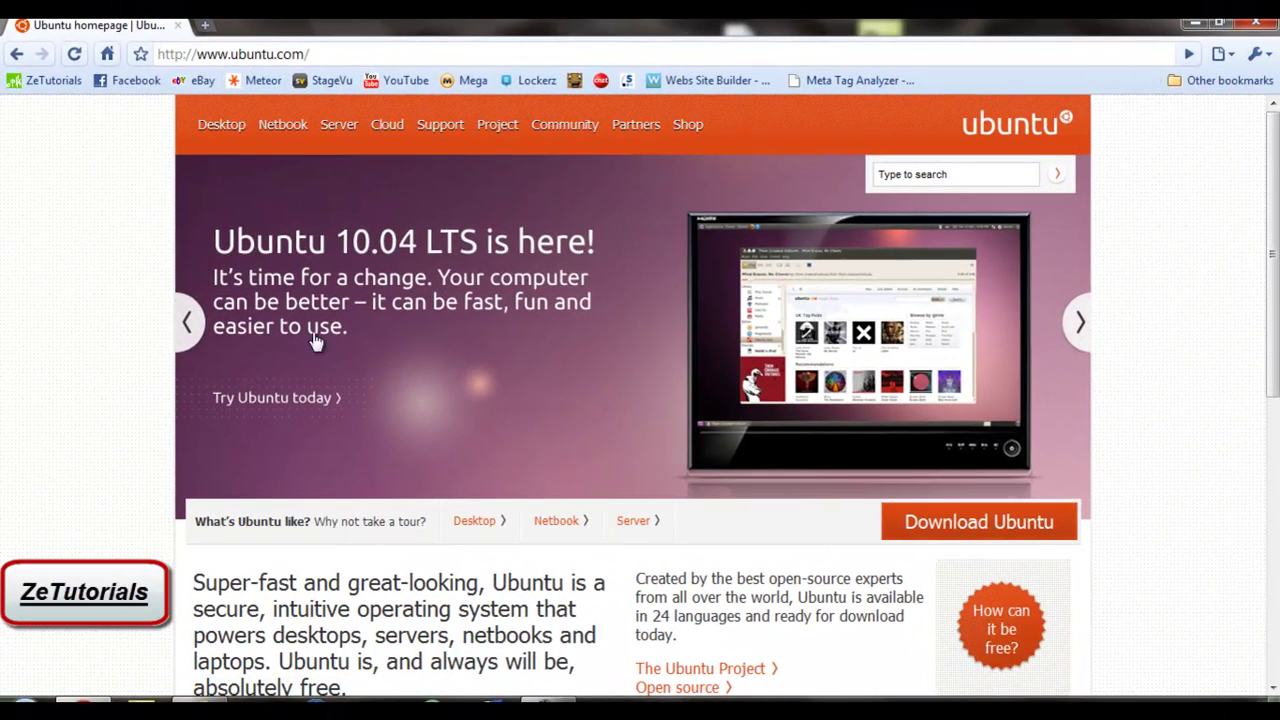
Step: Go to the Ubuntu download page, view the Netbook Edition page, then the Desktop Edition page
left_click(955, 510)
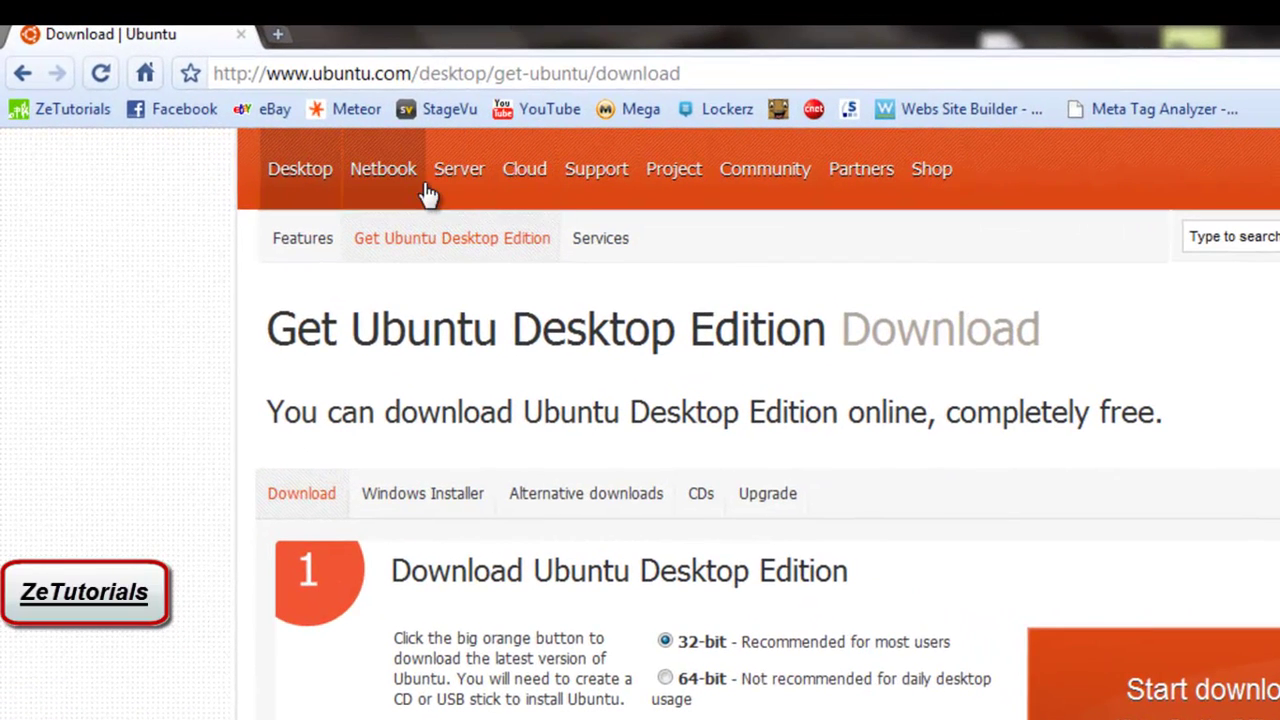
left_click(418, 193)
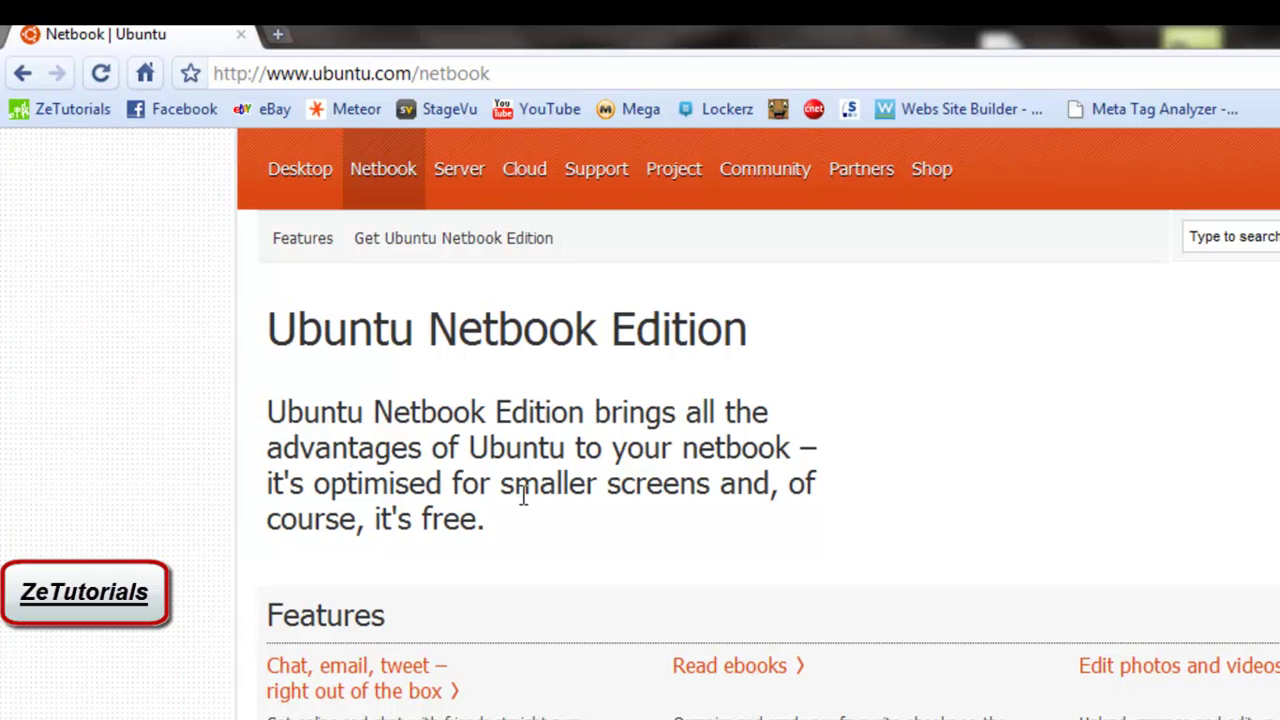
scroll(522, 497, "down", 5)
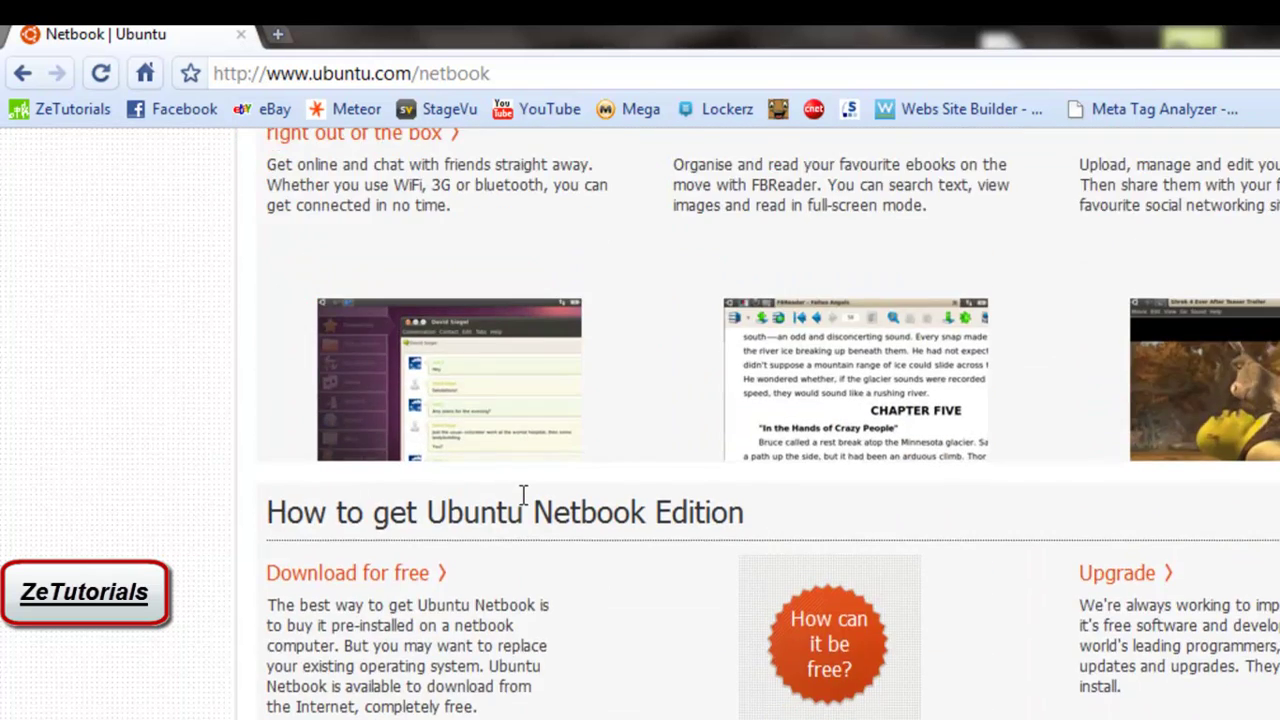
scroll(522, 497, "up", 5)
left_click(295, 166)
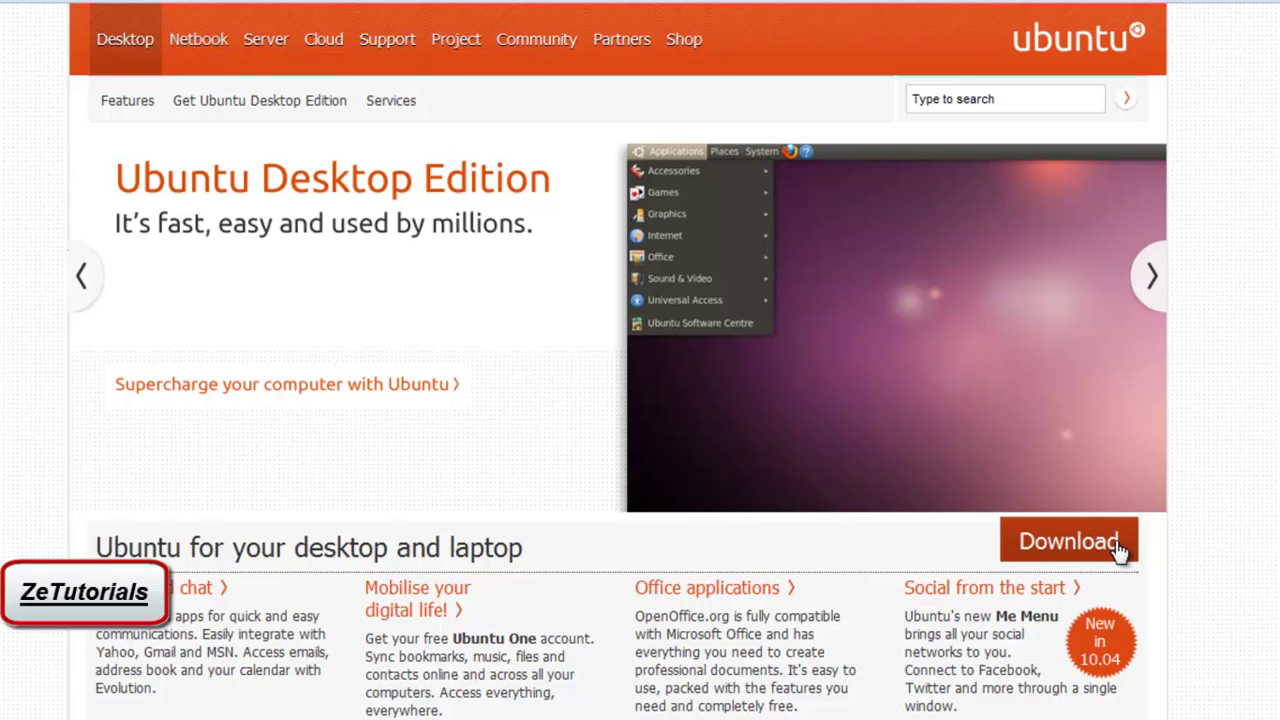
Step: Open the Desktop Edition download page, keep the 32-bit edition selected, and scroll through the burn steps
left_click(1116, 543)
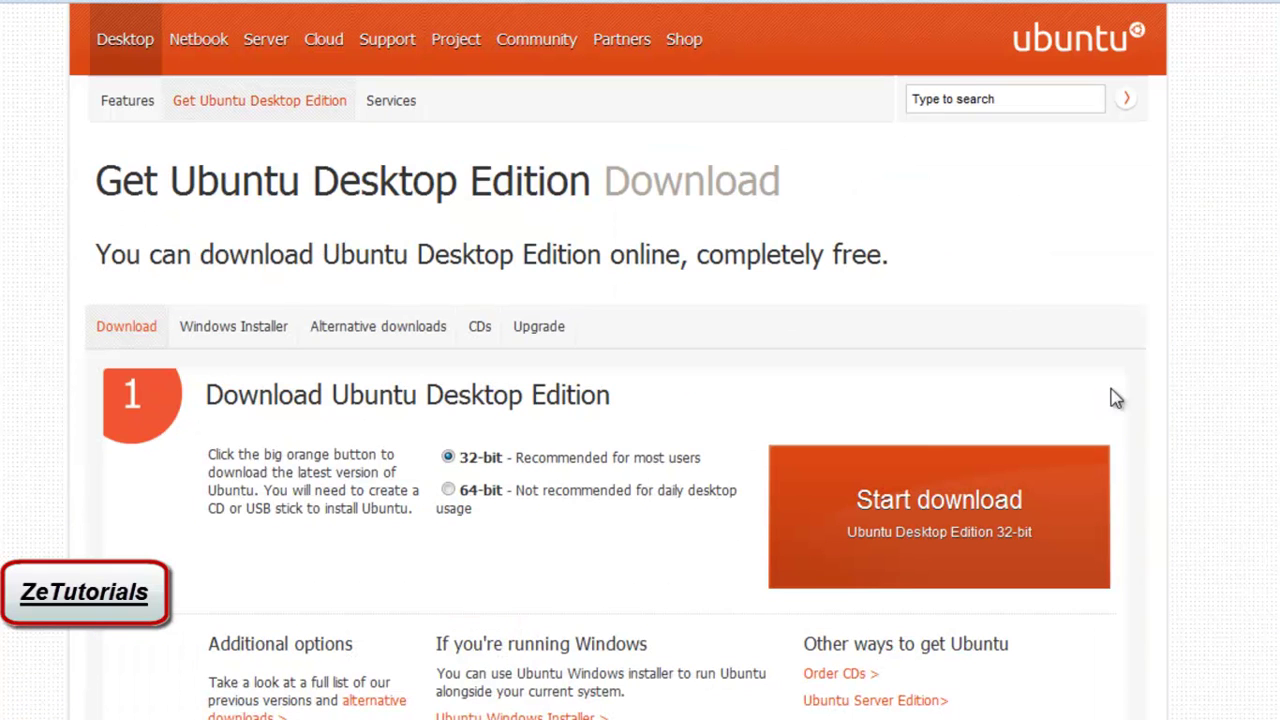
left_click(448, 490)
left_click(448, 457)
scroll(640, 360, "down", 5)
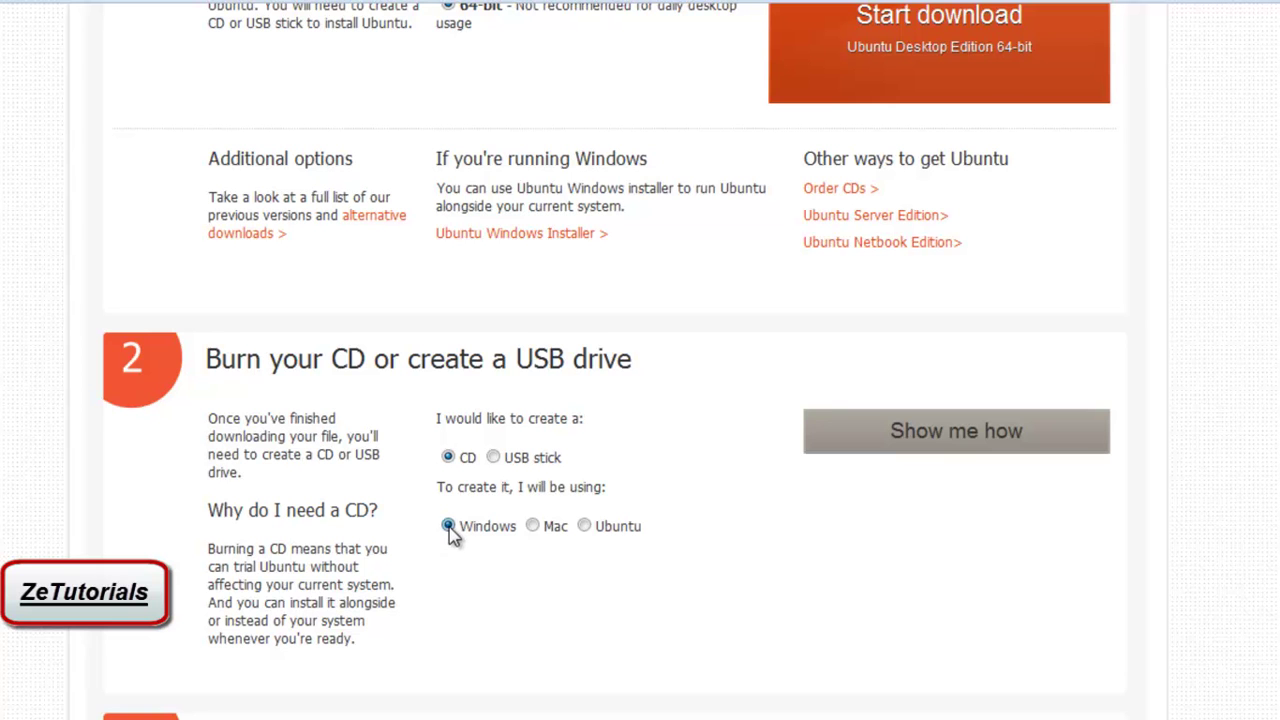
scroll(640, 360, "down", 5)
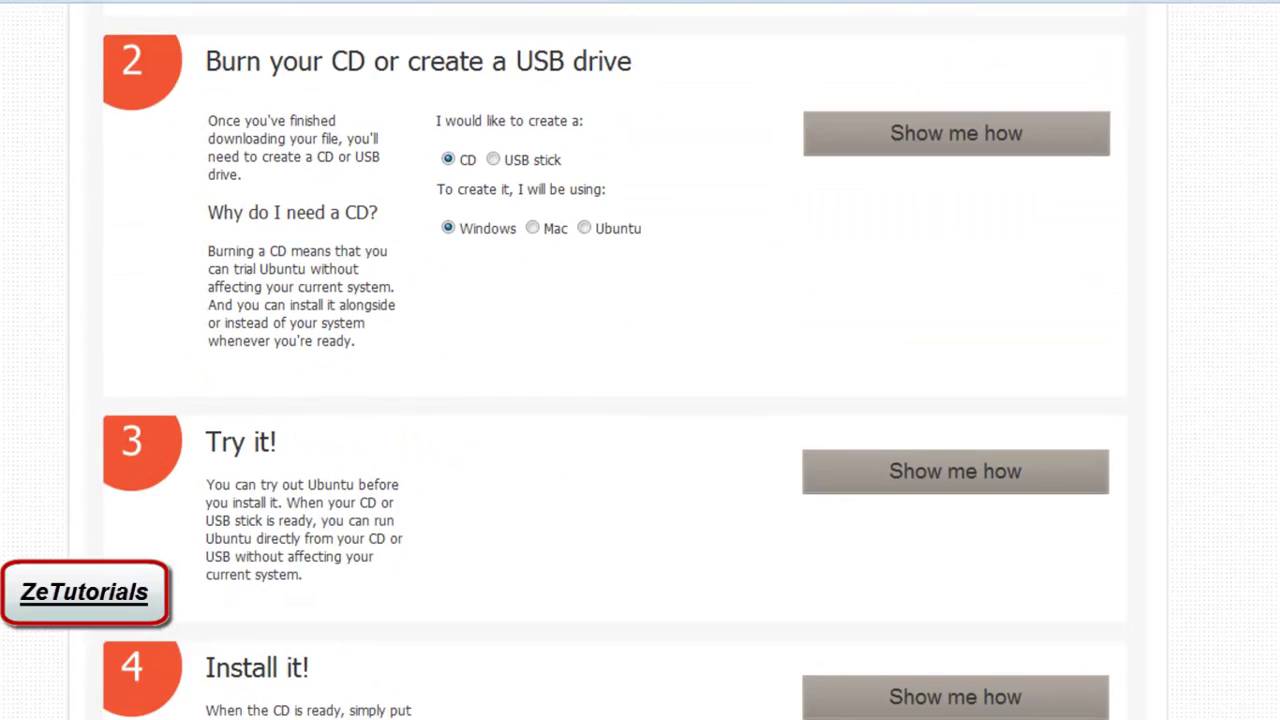
scroll(640, 360, "up", 3)
scroll(640, 360, "up", 3)
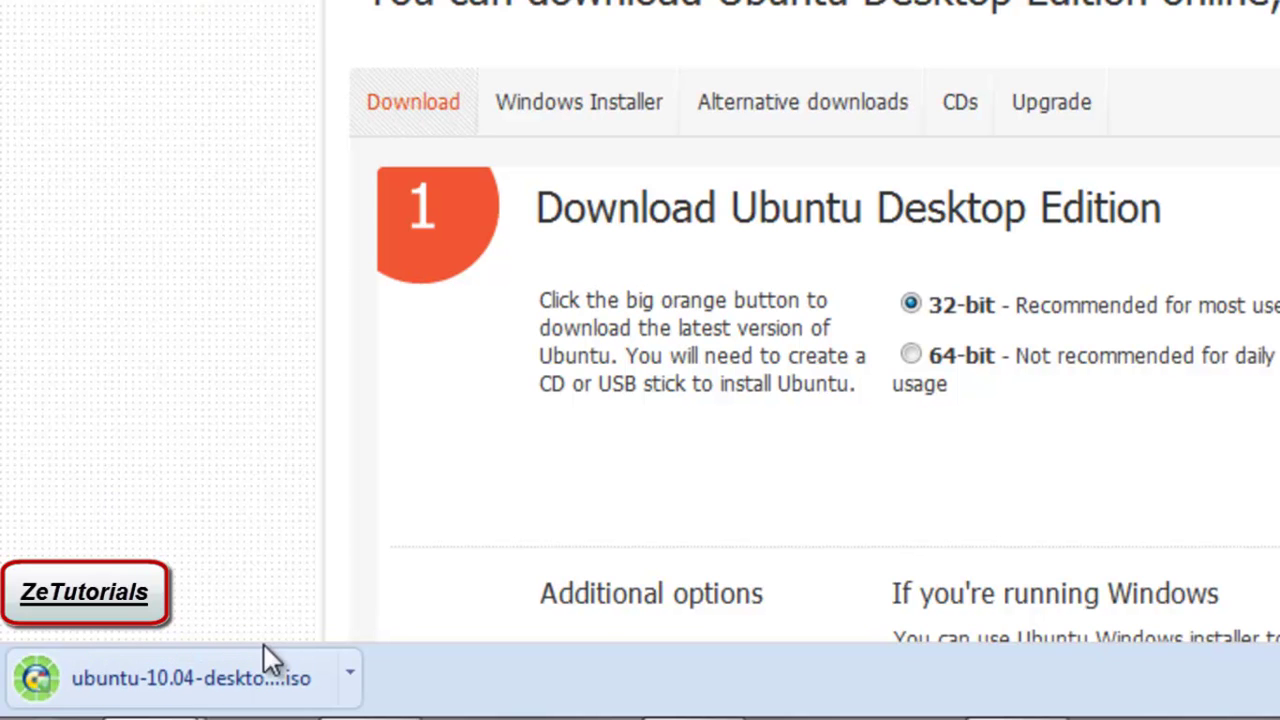
Step: Show the downloaded ubuntu-10.04-desktop-amd64 ISO in its folder and move it onto the Desktop
left_click(358, 682)
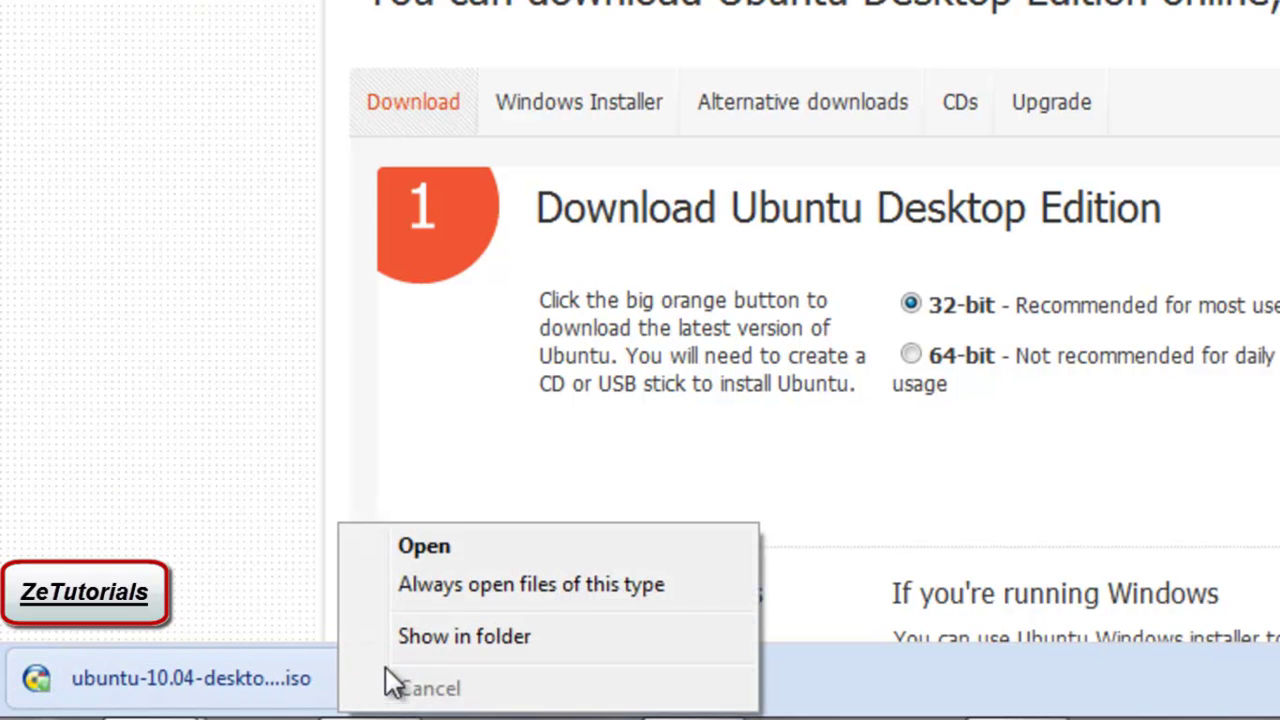
left_click(414, 660)
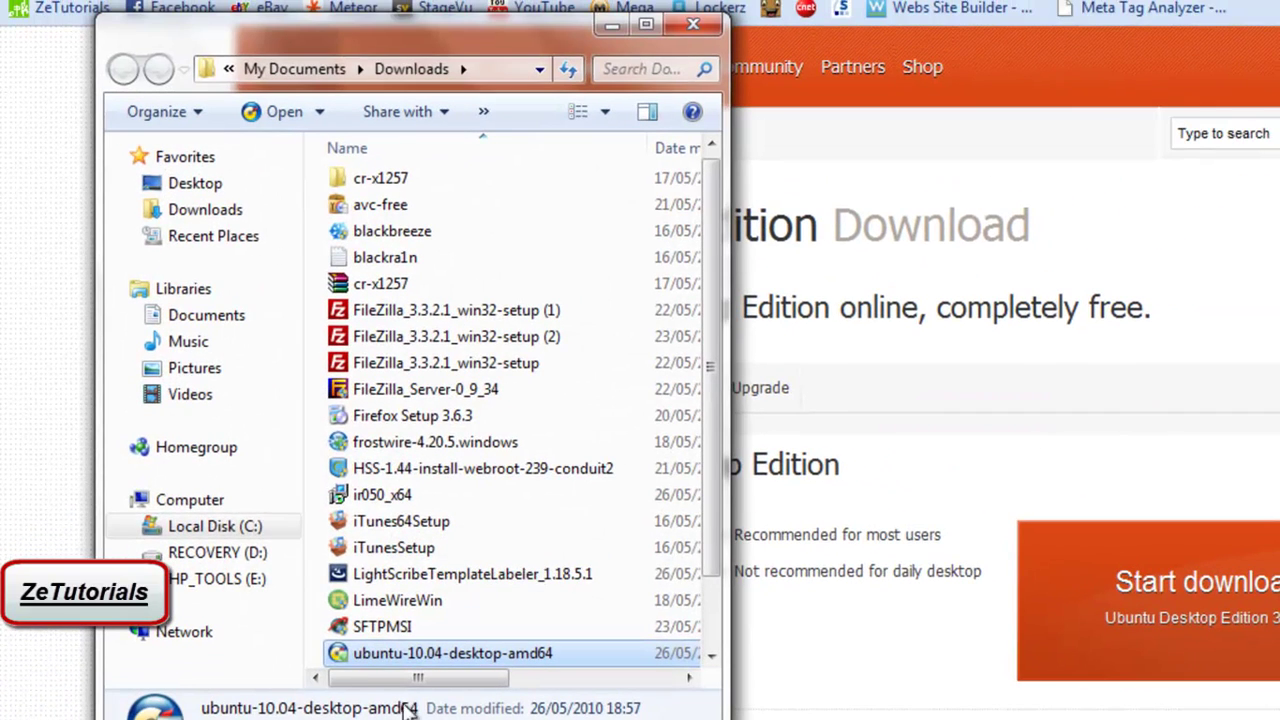
left_click_drag(390, 665, 195, 185)
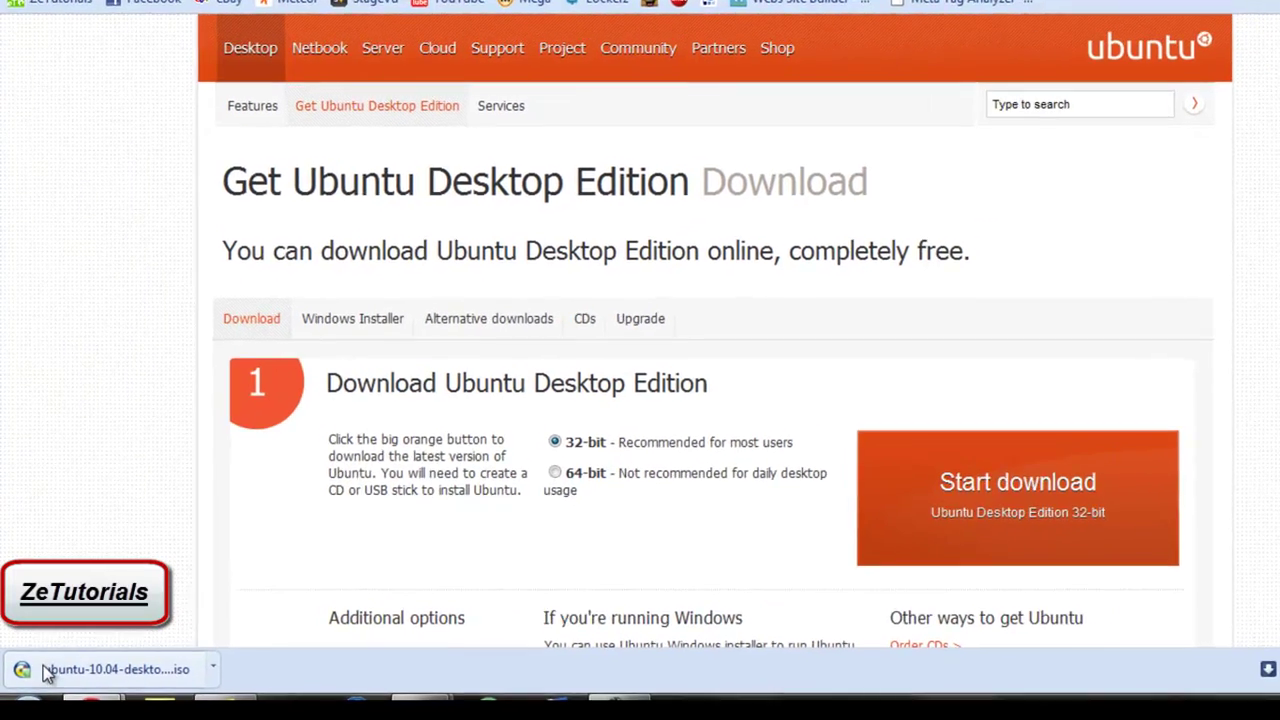
Step: Search the Start menu for 'infra' and launch InfraRecorder
key("super")
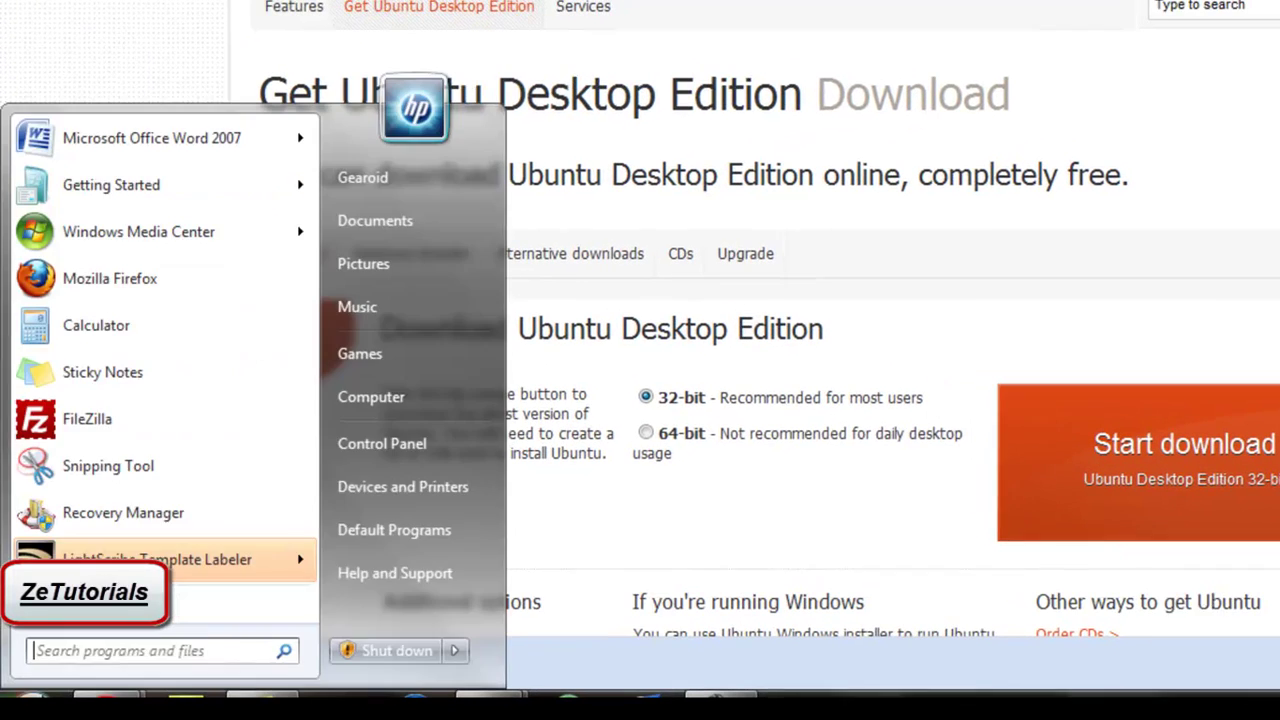
type("infra")
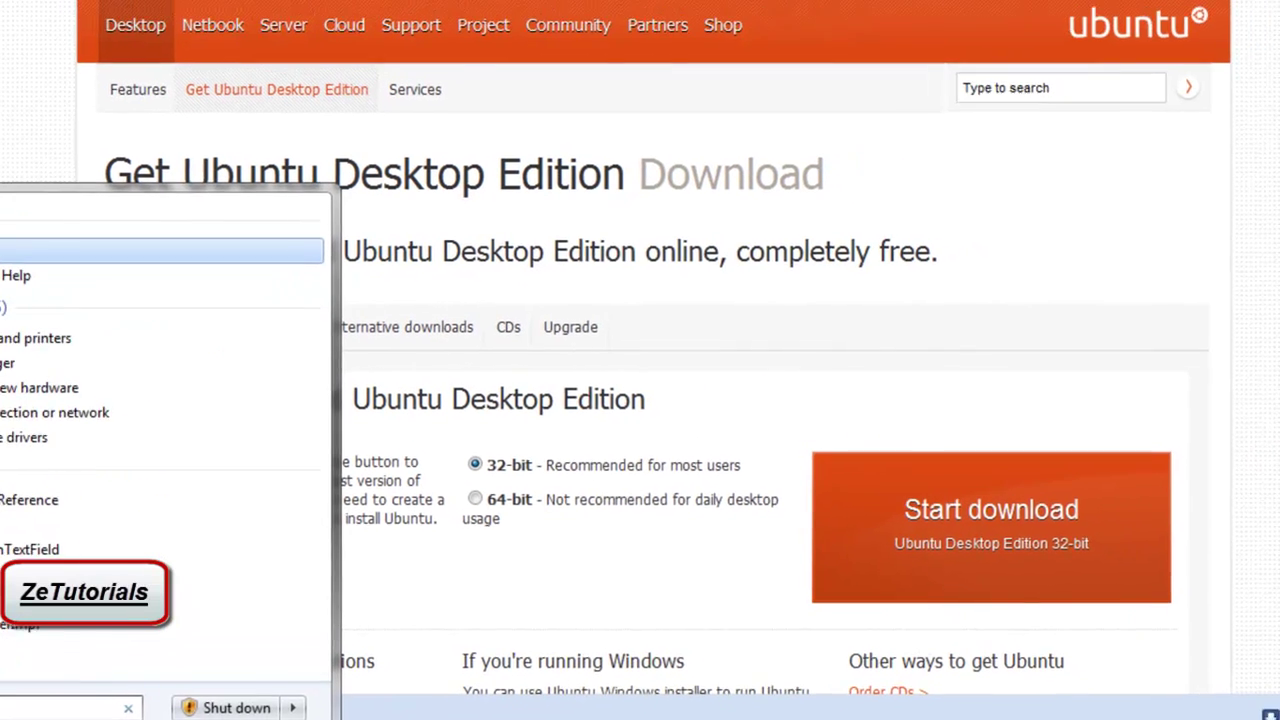
key("Return")
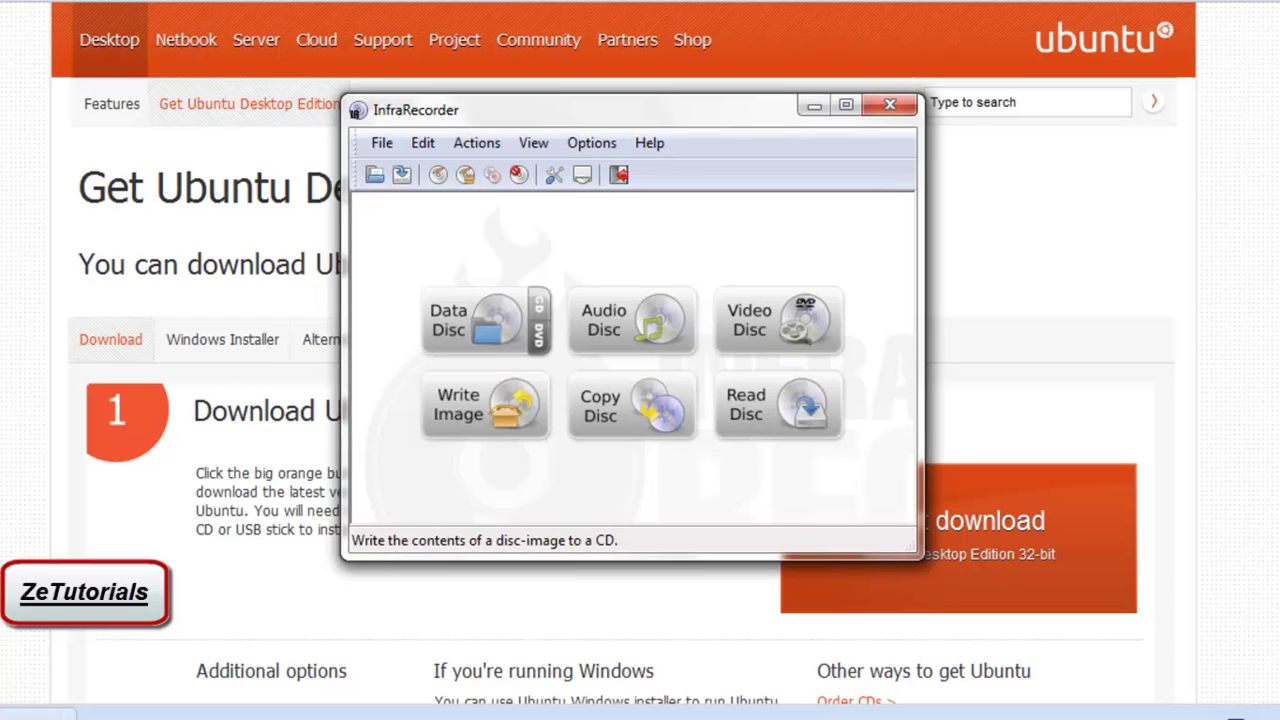
Step: Bring the Computer window forward to check the blank CD-RW in DVD RW Drive (F:)
left_click(232, 708)
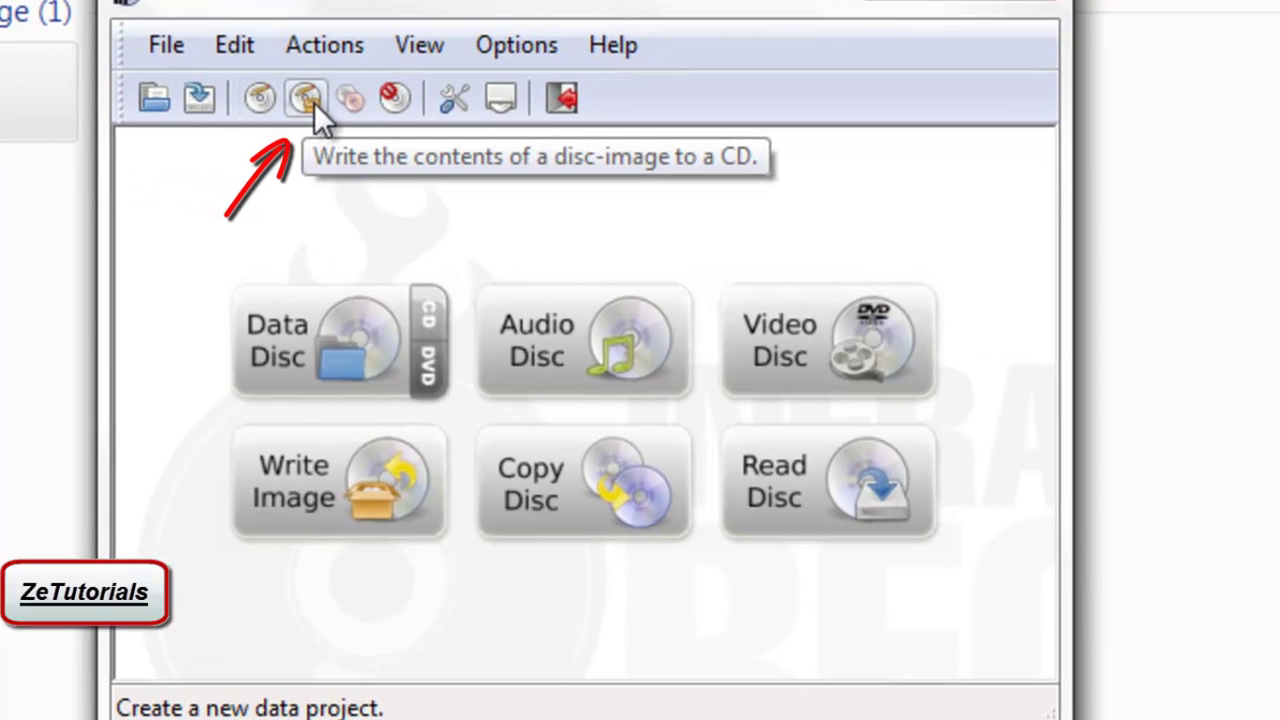
Step: Choose Write Image and open ubuntu-10.04-desktop-amd64.iso from the Desktop
left_click(314, 102)
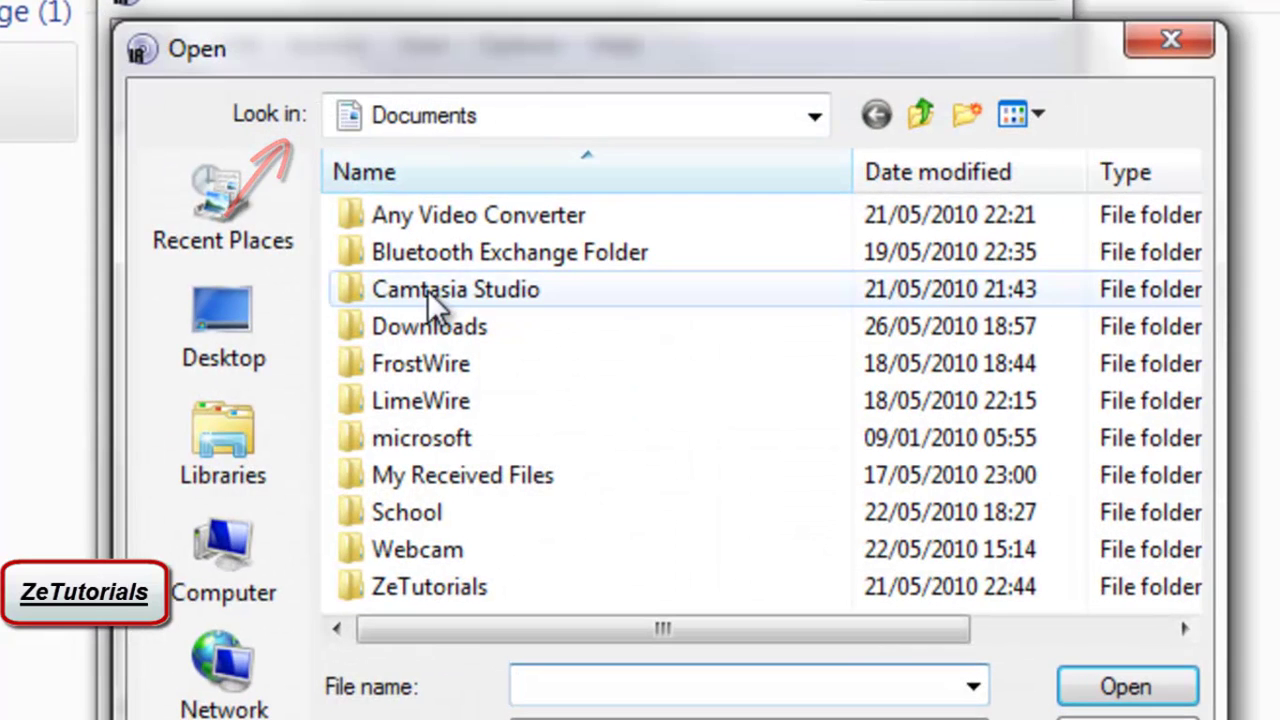
left_click(257, 360)
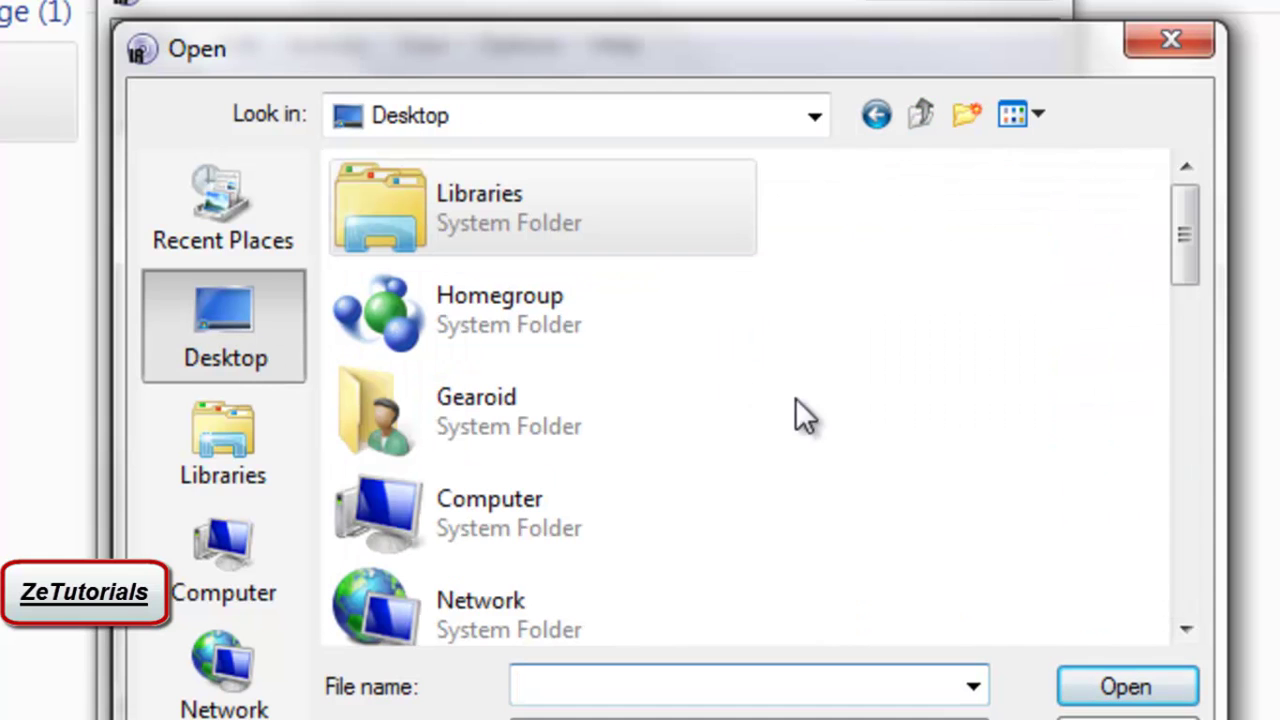
left_click_drag(1186, 234, 1184, 444)
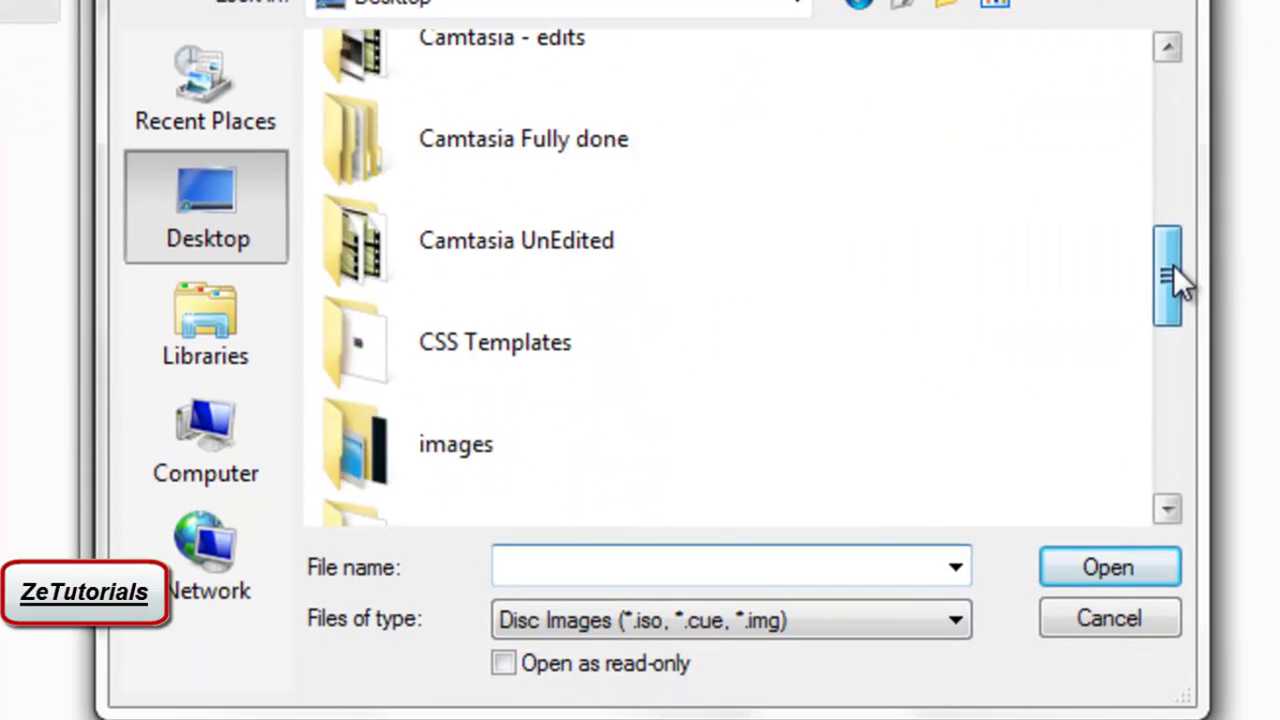
left_click_drag(1165, 325, 1163, 485)
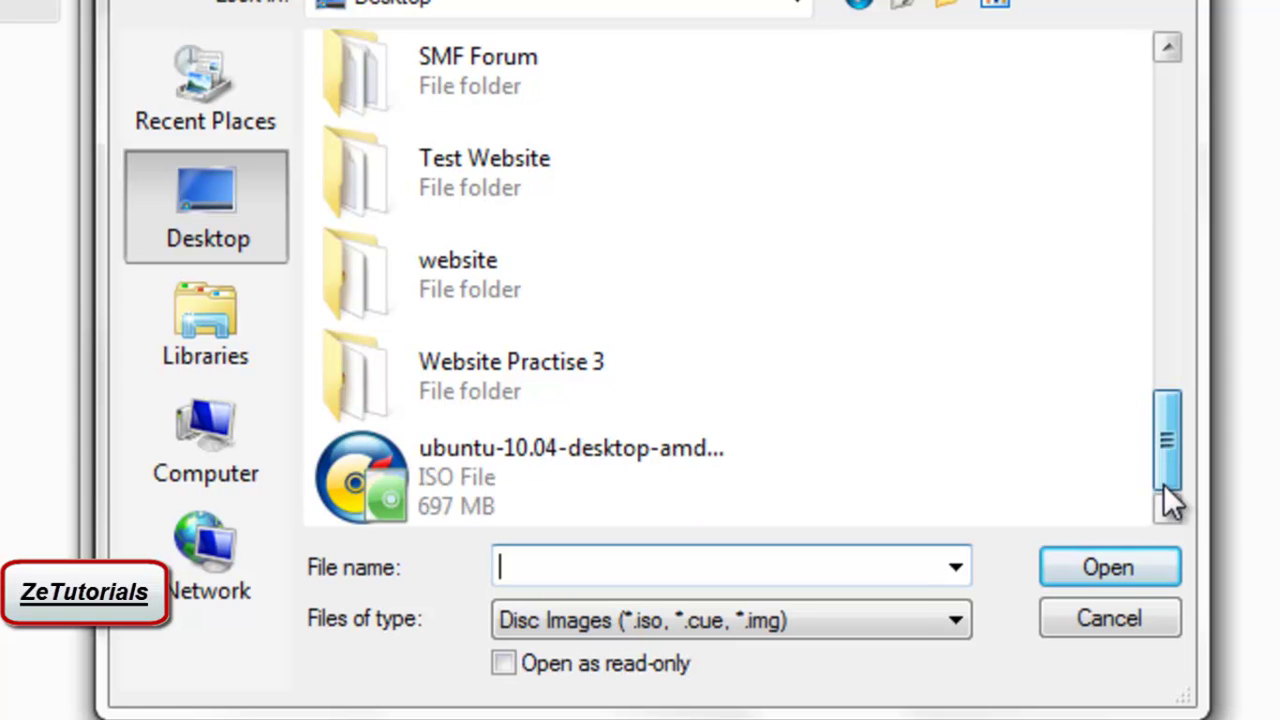
left_click(558, 486)
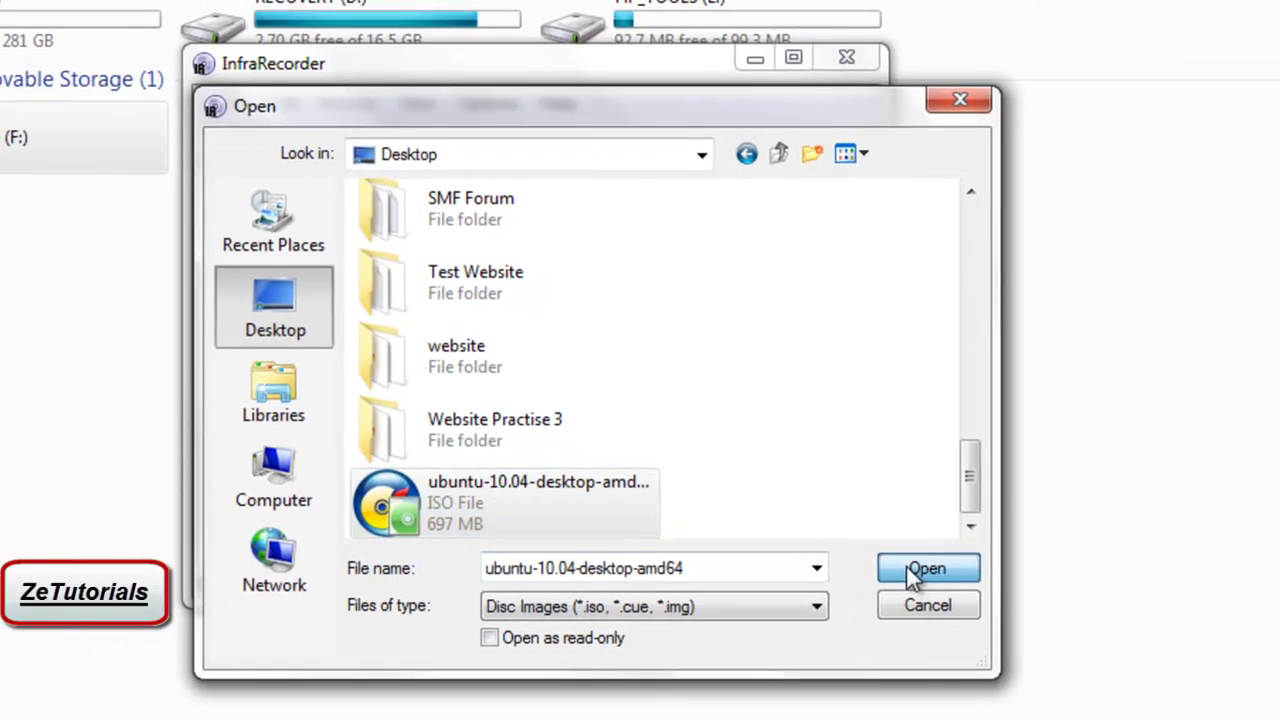
left_click(978, 572)
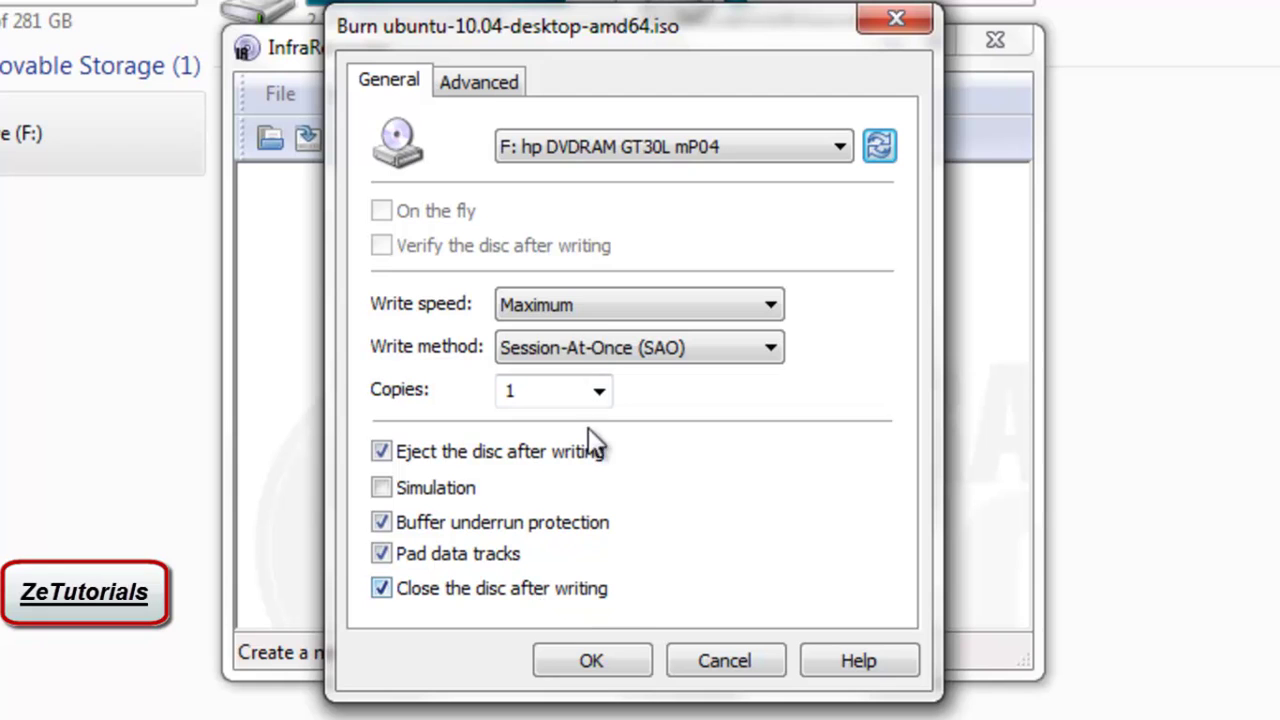
left_click(591, 306)
left_click(591, 306)
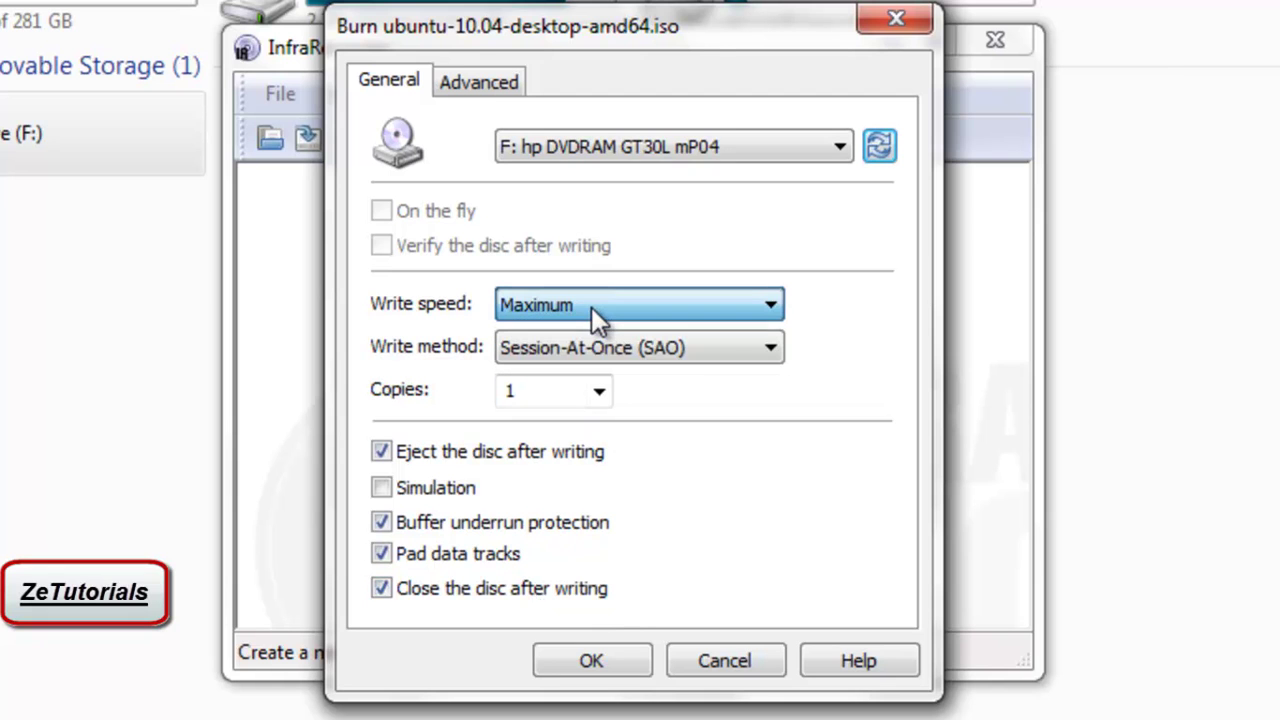
left_click(728, 345)
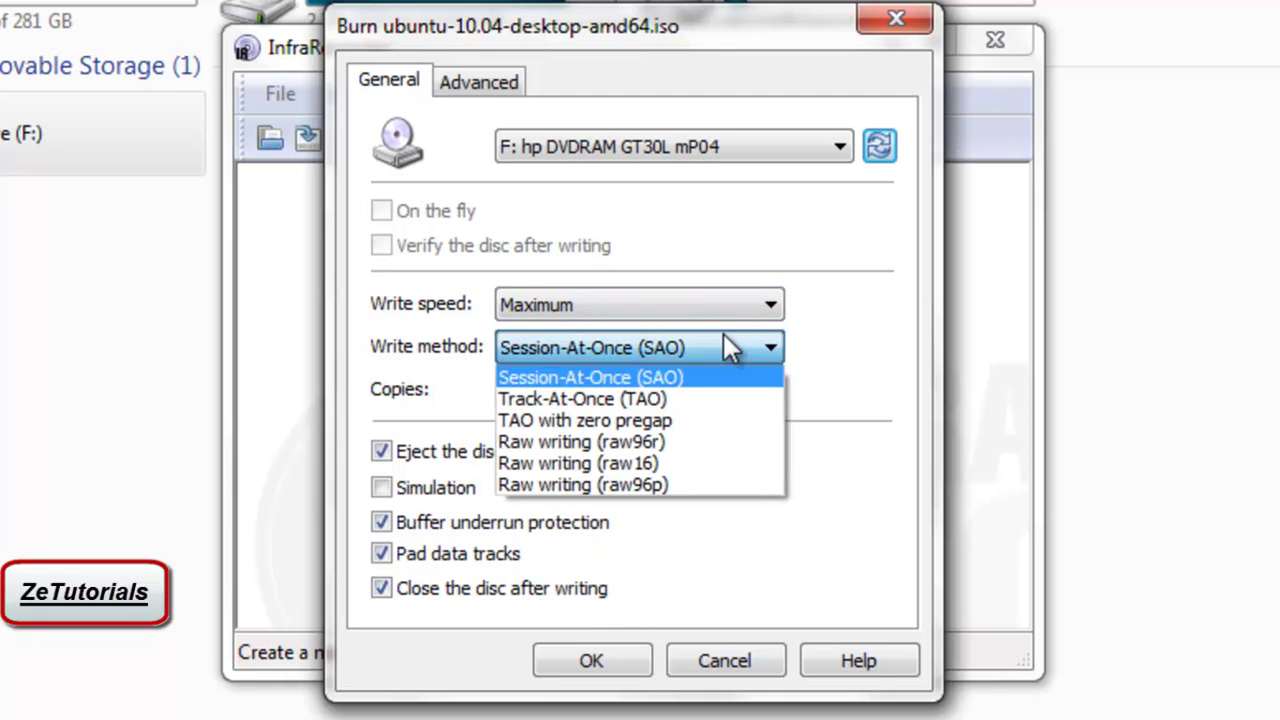
left_click(724, 336)
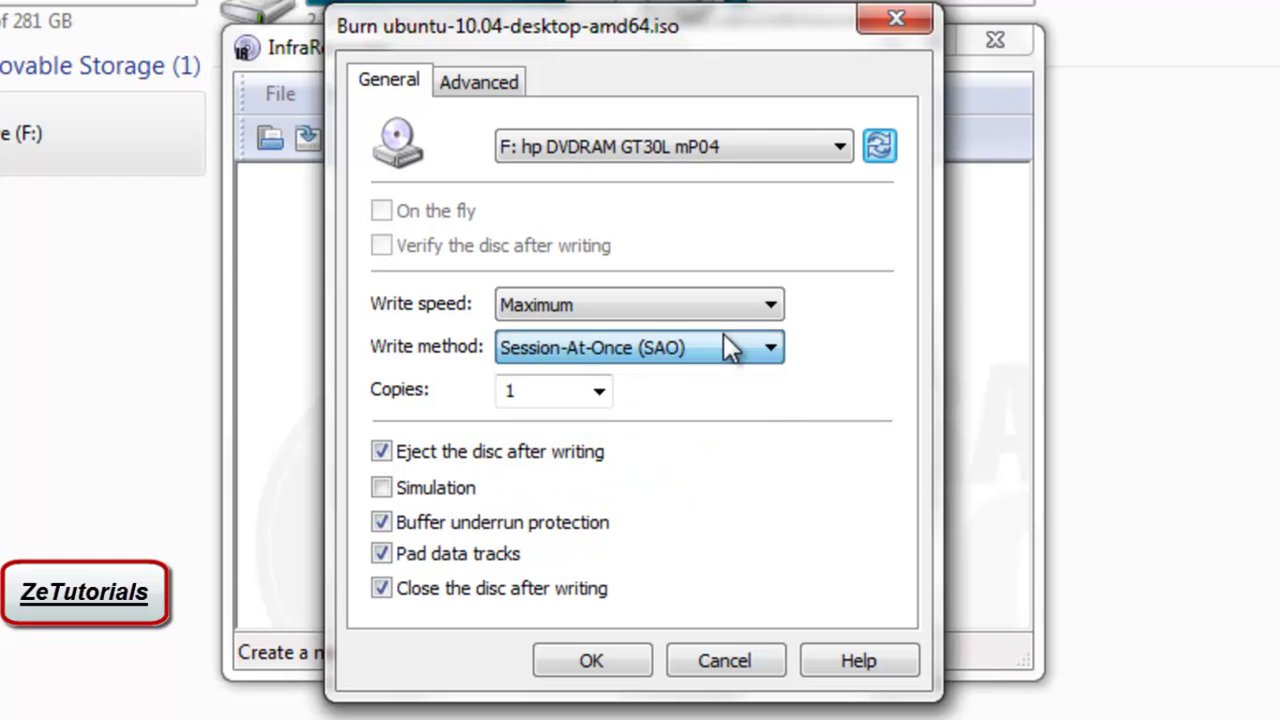
left_click(728, 144)
left_click(882, 150)
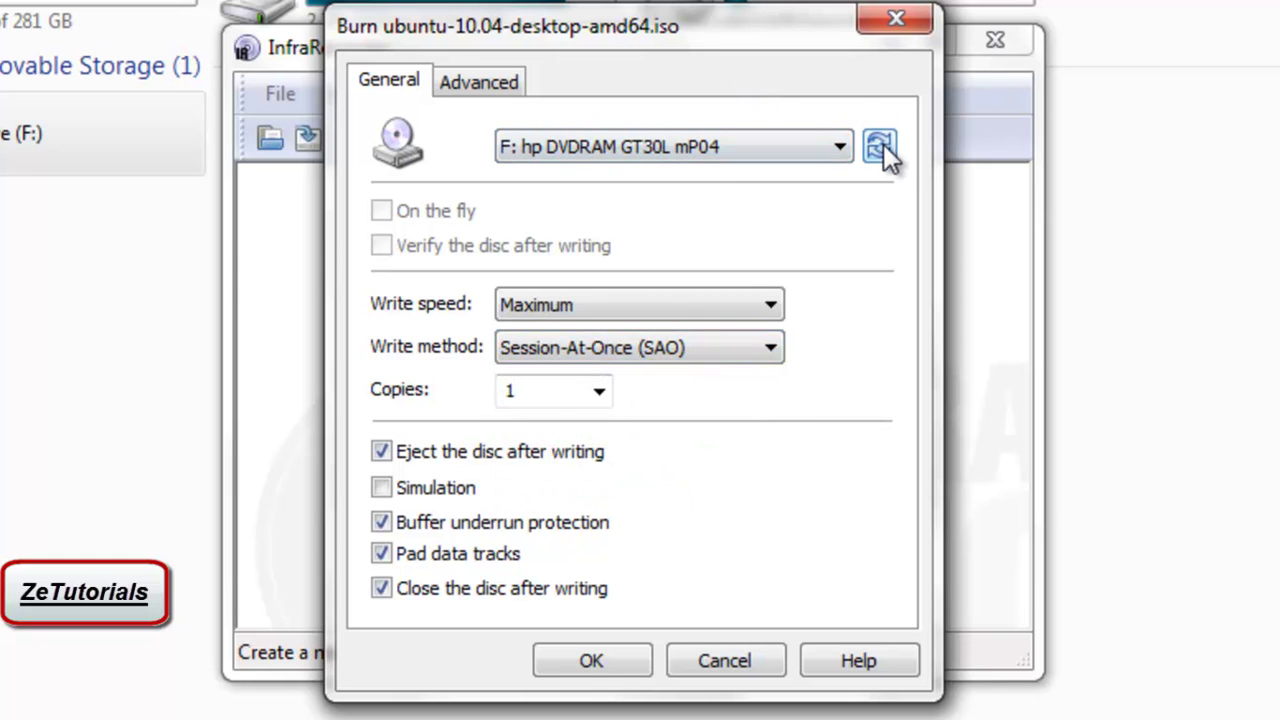
Step: Start the burn, agree to erase the CD-RW first, and dismiss the completion report
left_click(586, 661)
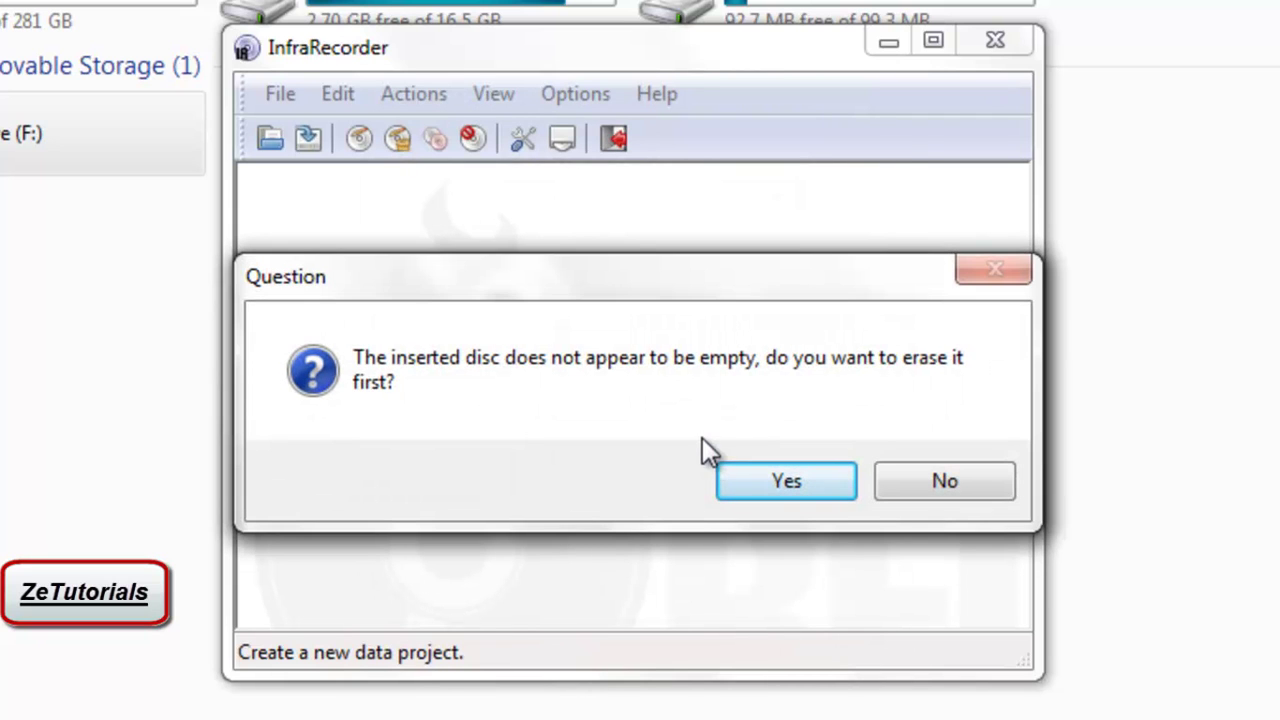
left_click(773, 476)
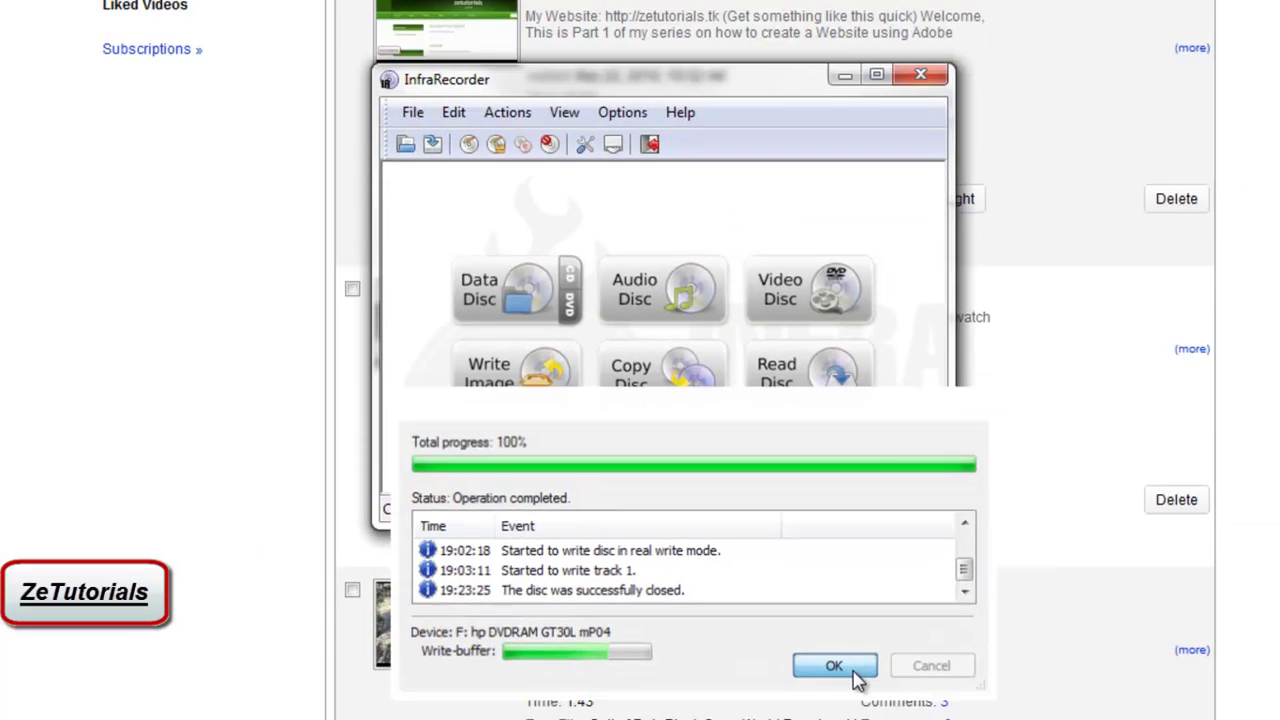
left_click(884, 636)
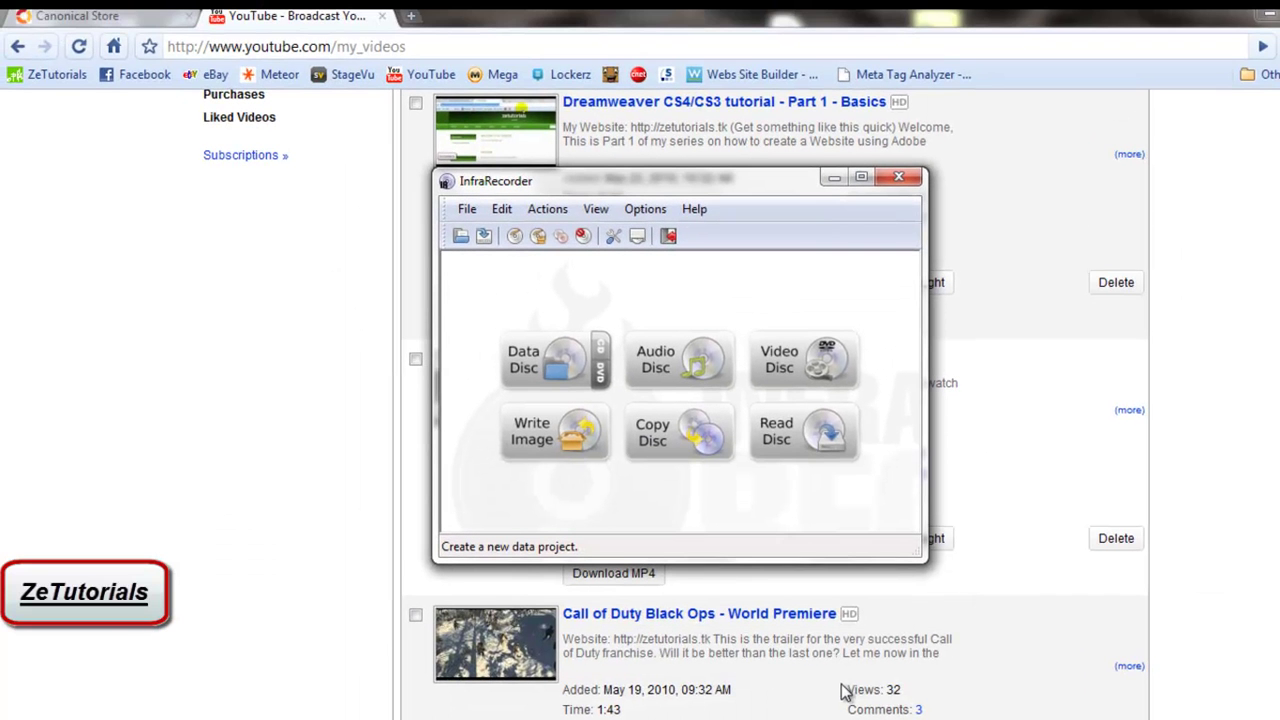
Step: Close InfraRecorder and open zetutorials.tk in a new Chrome tab
left_click(899, 179)
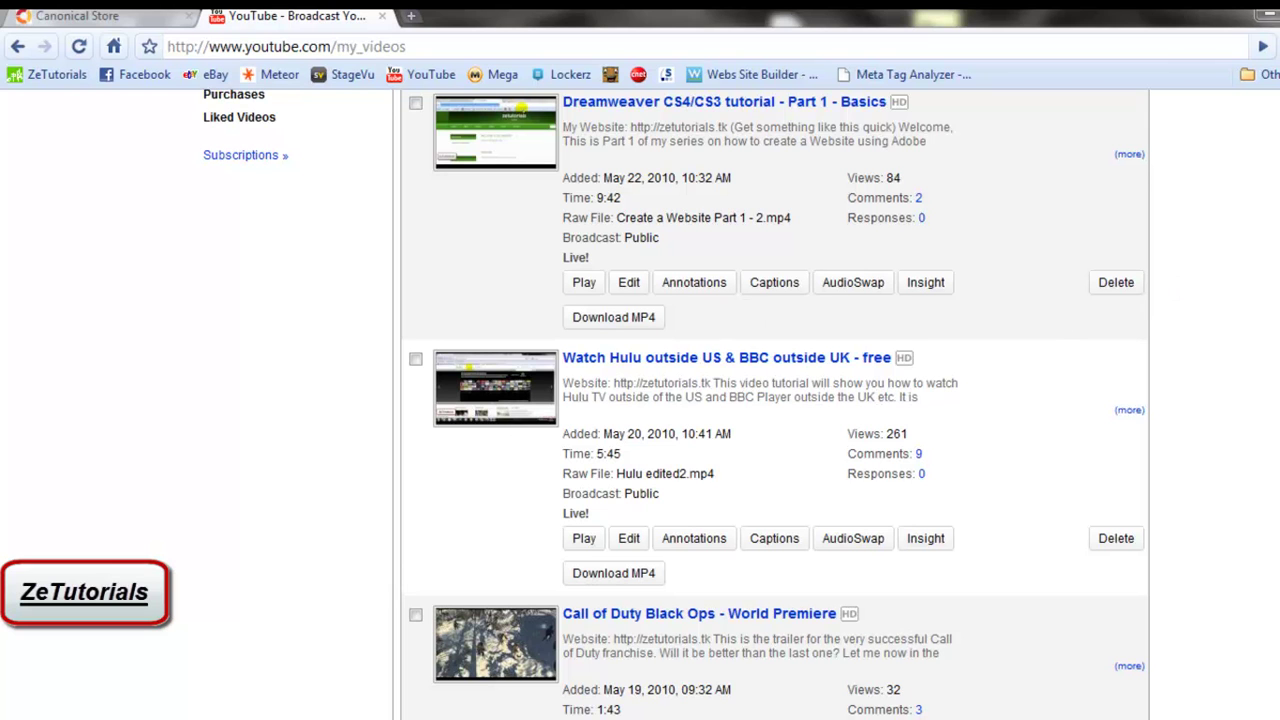
scroll(944, 244, "up", 1)
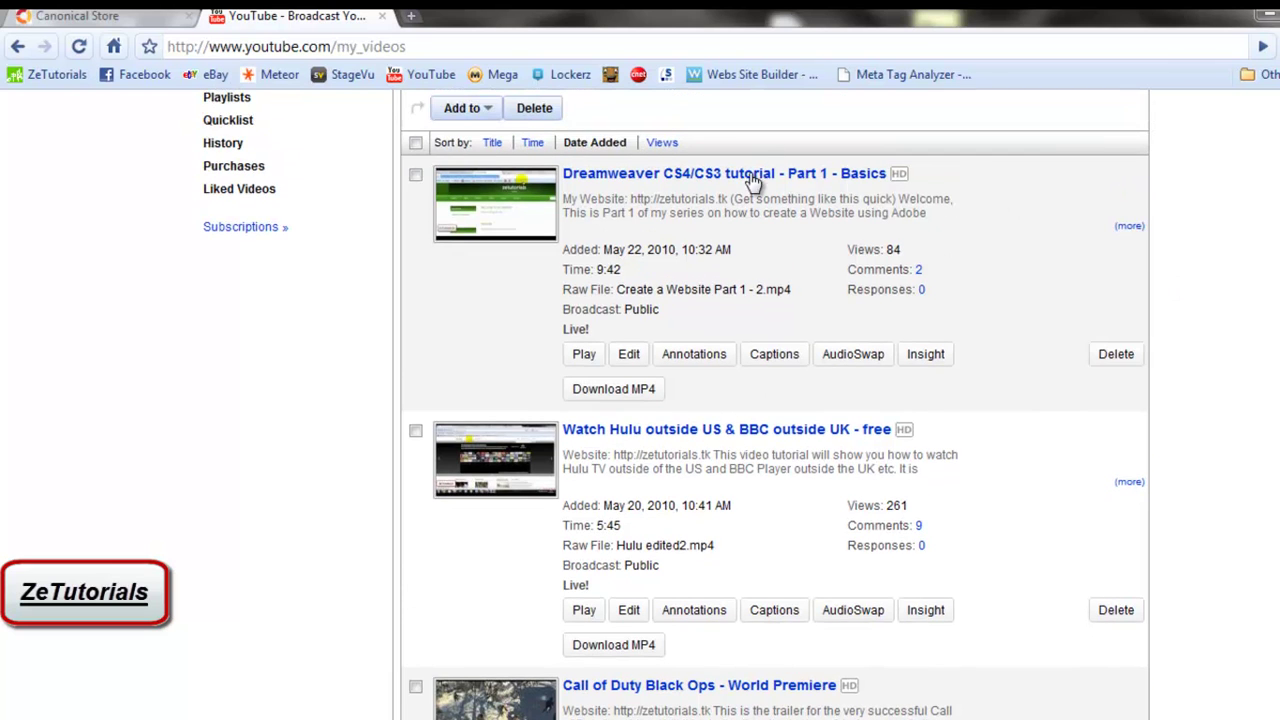
left_click(412, 20)
left_click(50, 74)
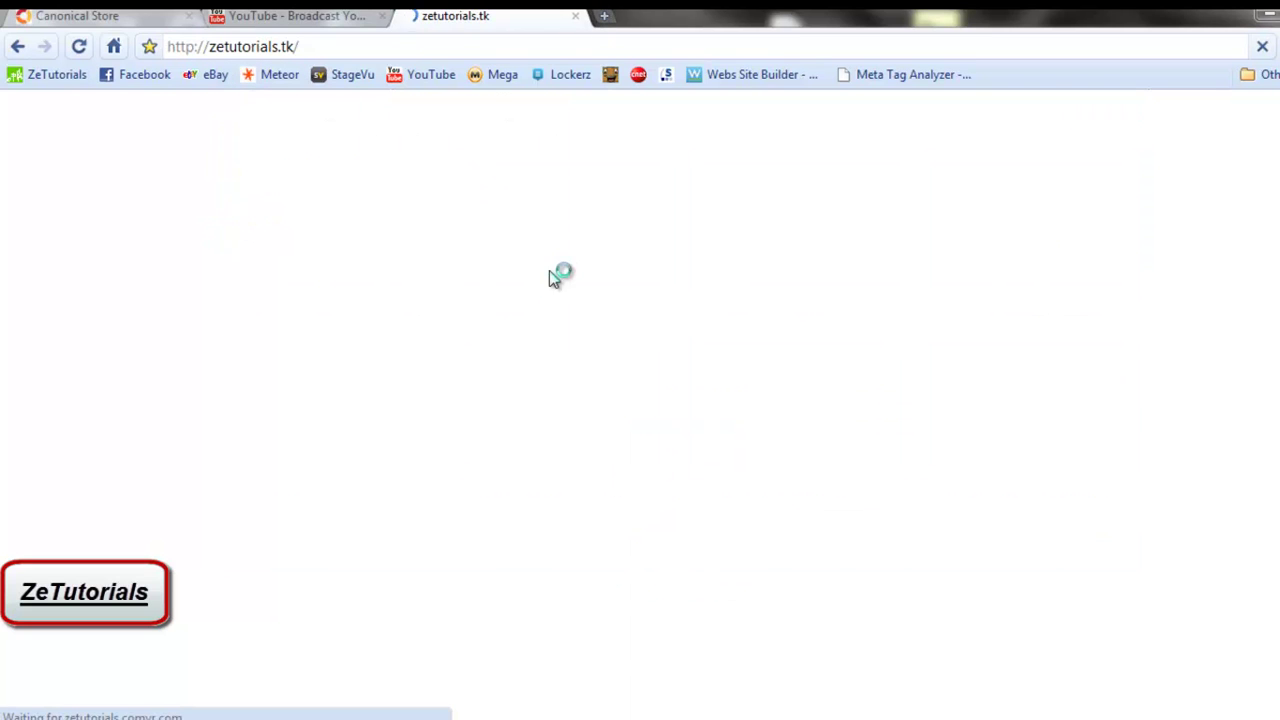
left_click_drag(571, 290, 695, 338)
left_click(776, 330)
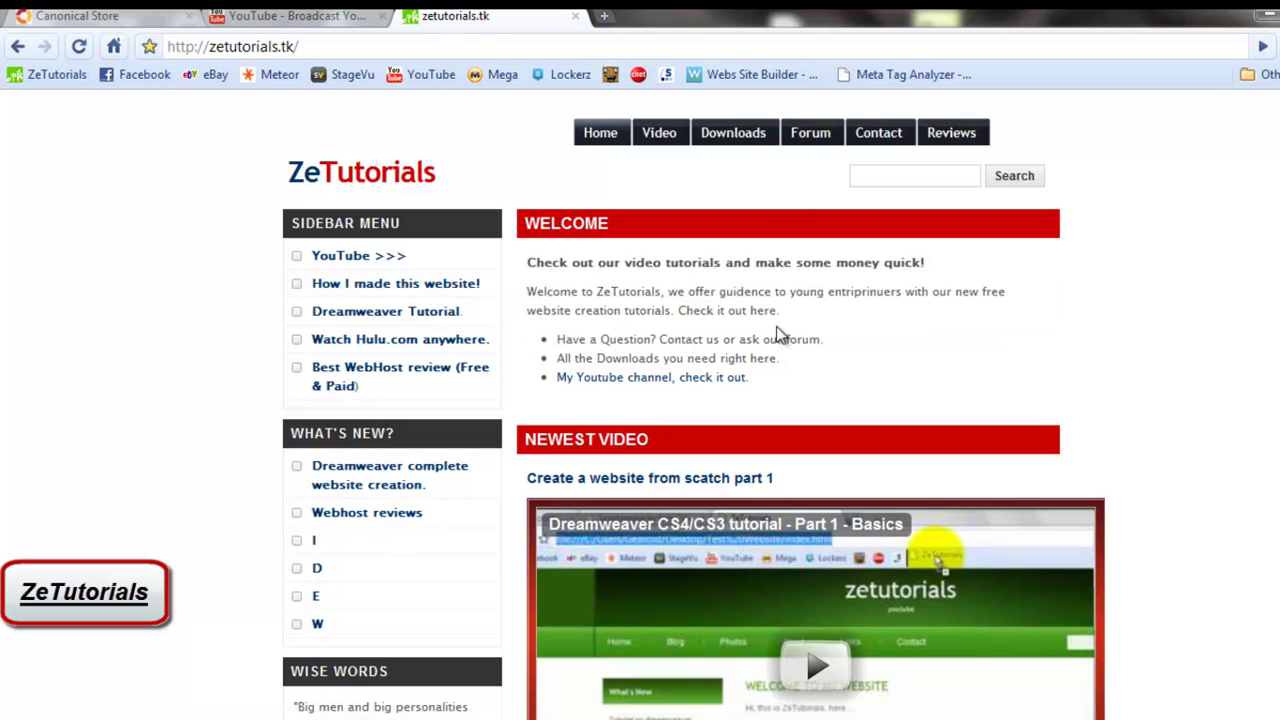
Step: Go to the zetutorials.tk Downloads page and scroll through its content
left_click(735, 136)
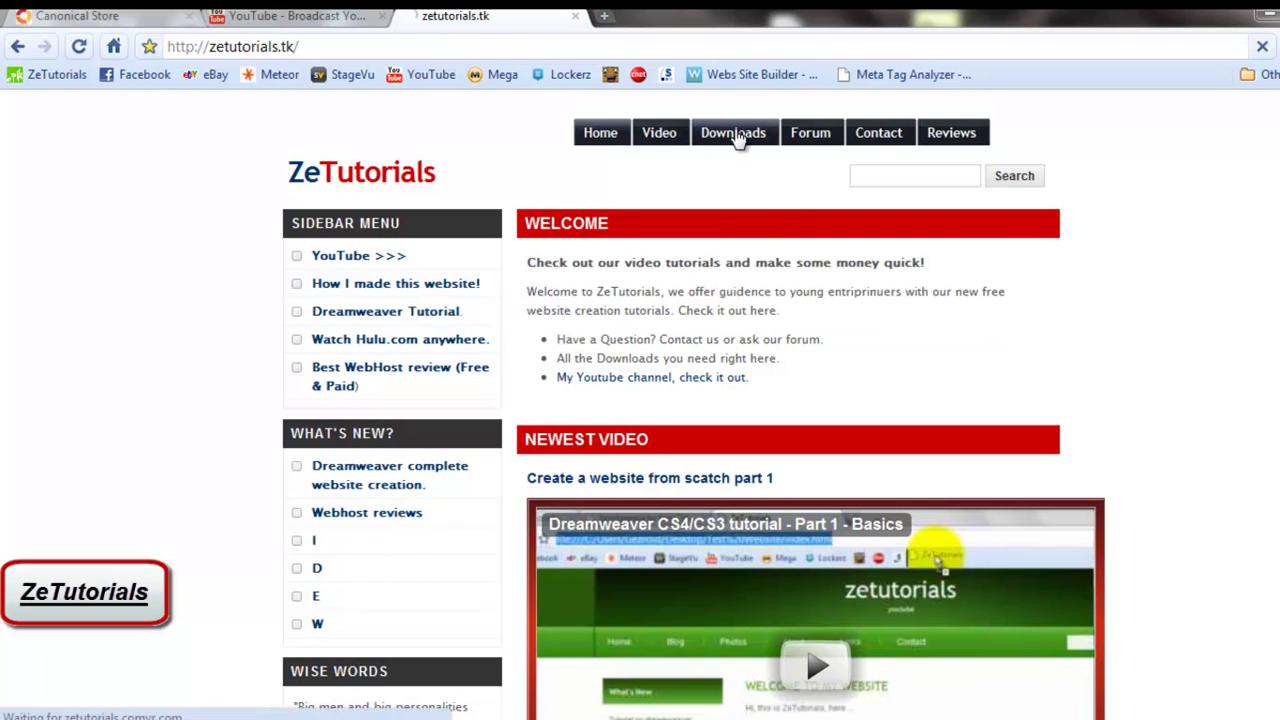
scroll(738, 138, "down", 1)
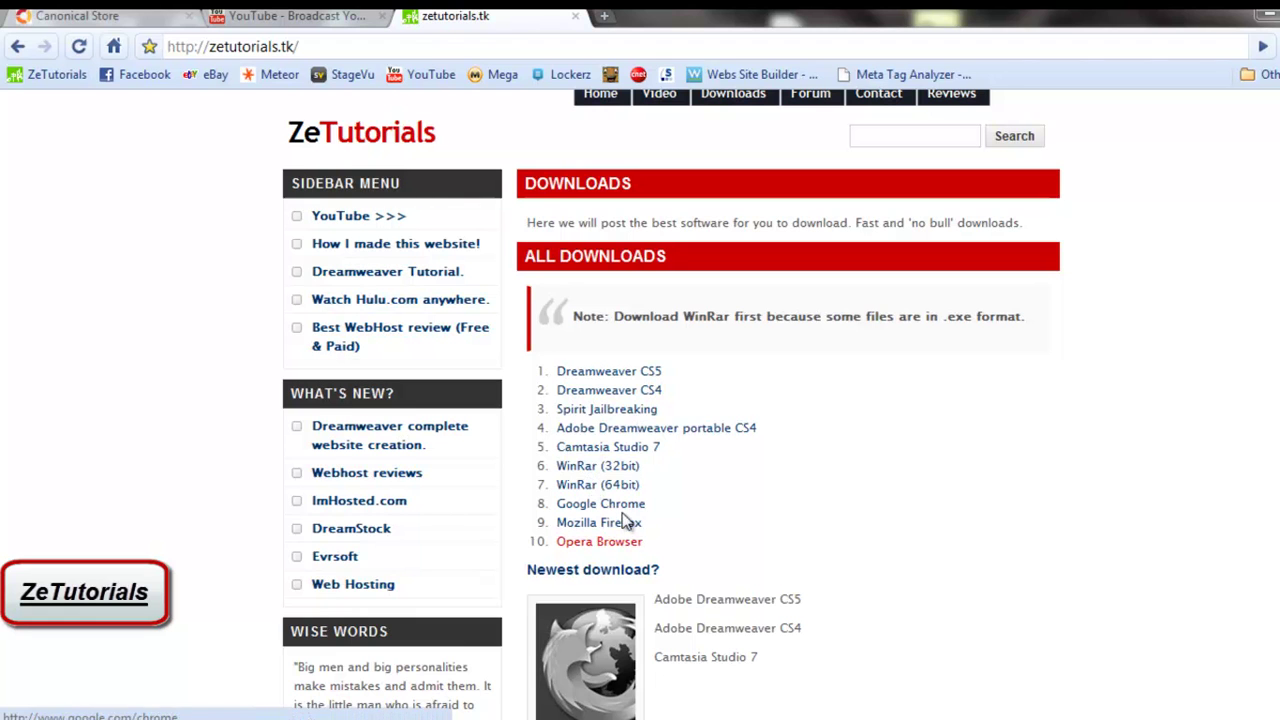
scroll(645, 450, "up", 1)
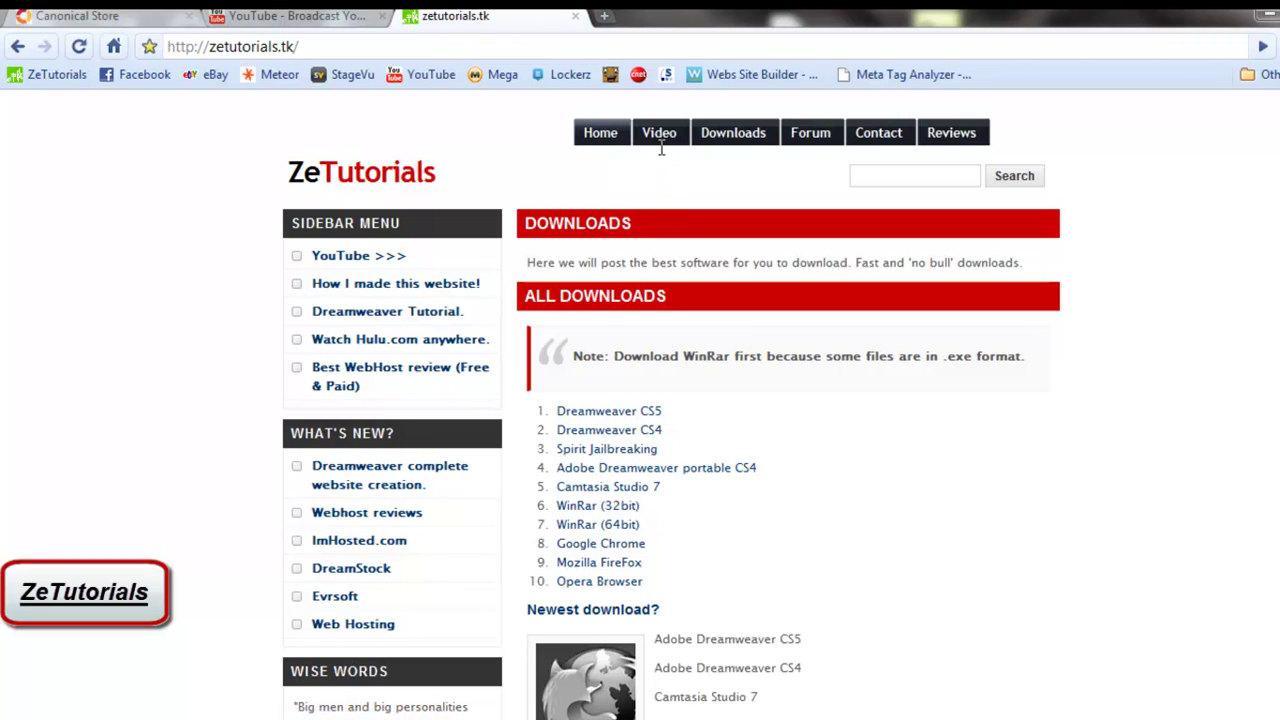
scroll(663, 147, "down", 1)
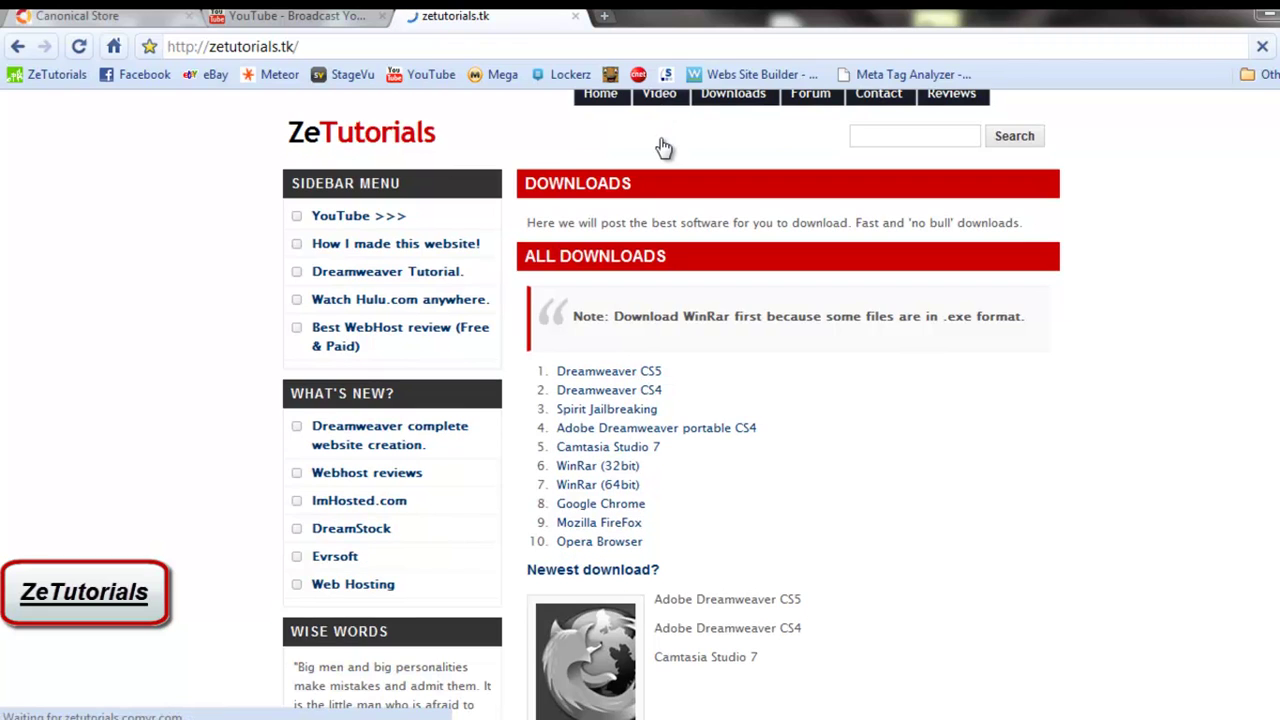
scroll(663, 145, "down", 5)
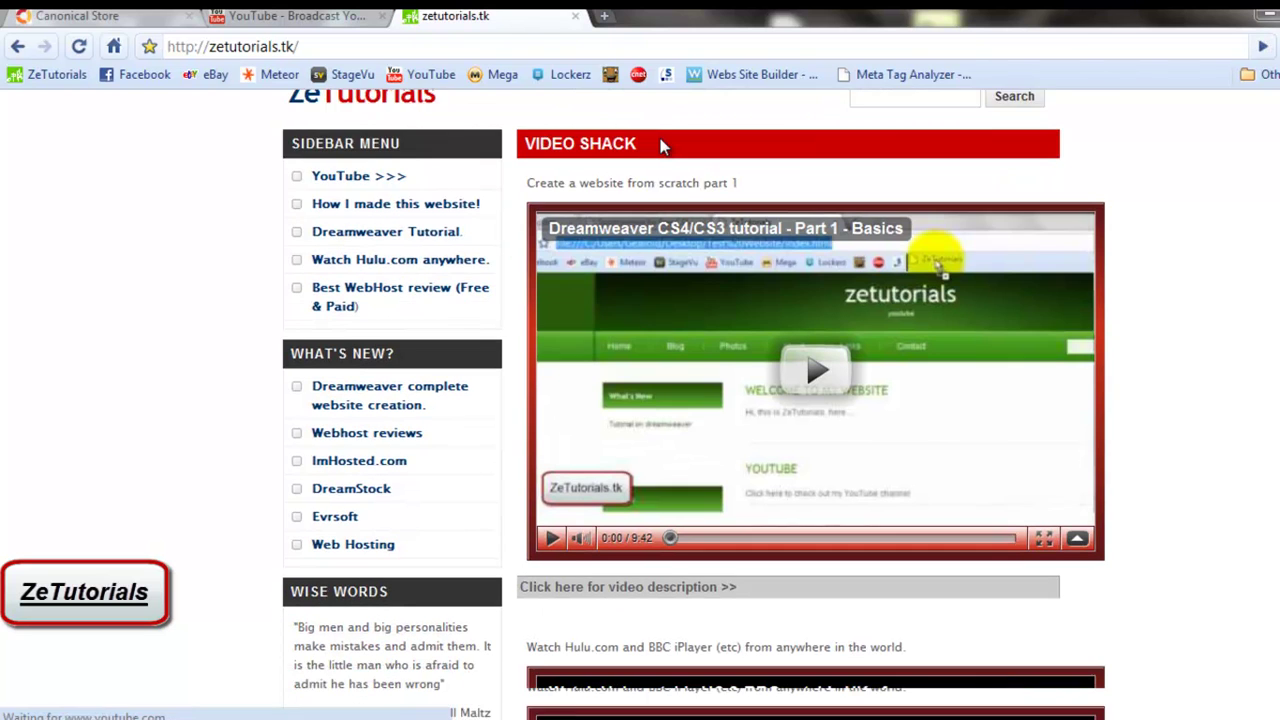
scroll(661, 145, "up", 2)
scroll(662, 146, "down", 5)
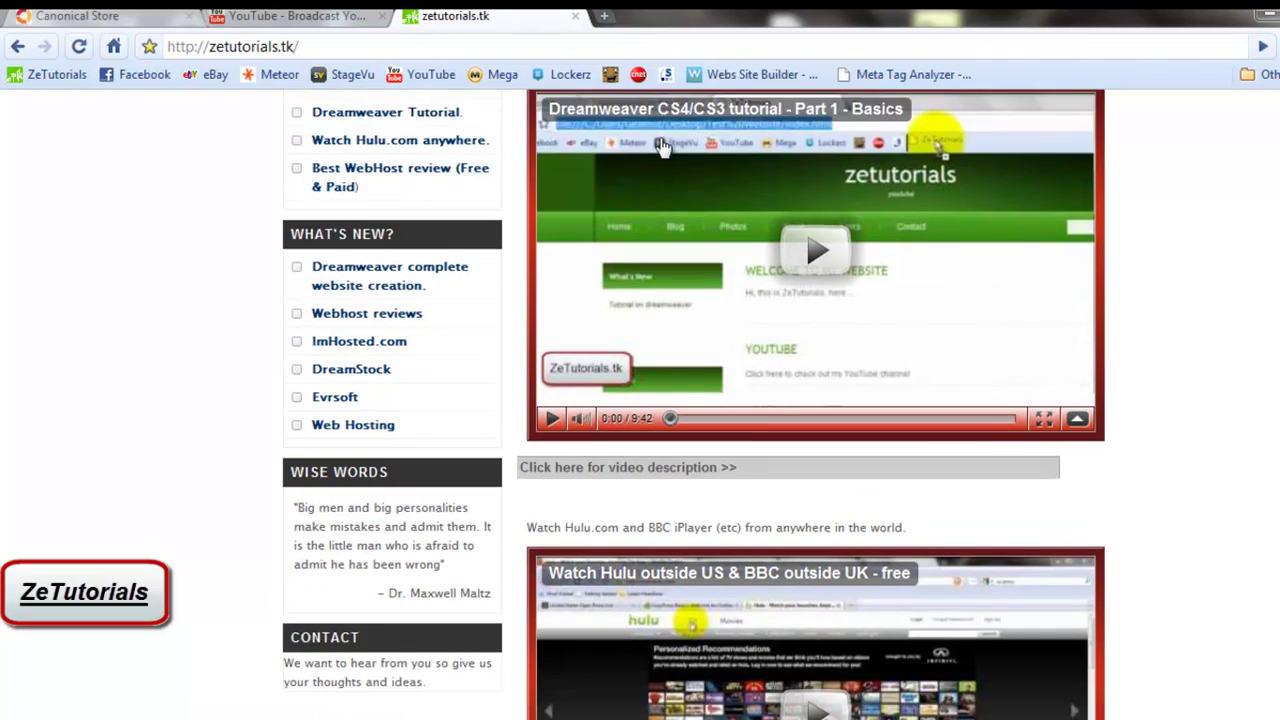
scroll(663, 147, "down", 6)
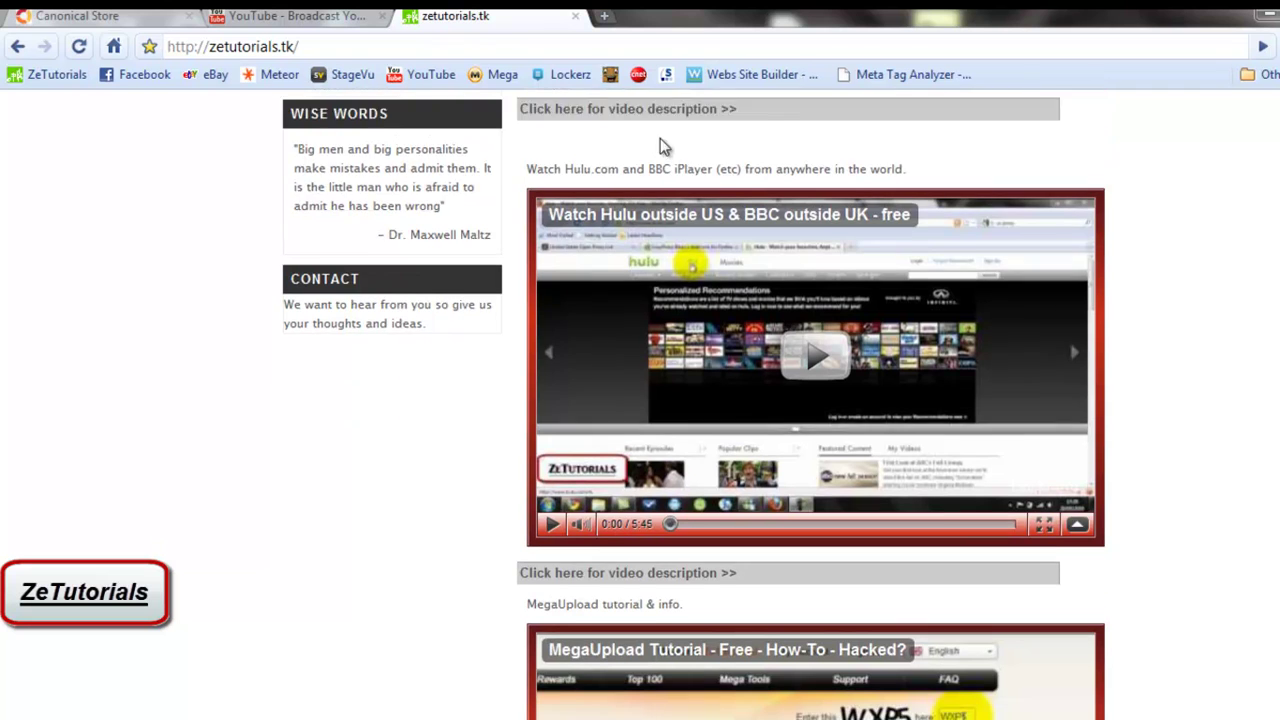
scroll(660, 145, "down", 3)
scroll(660, 145, "down", 10)
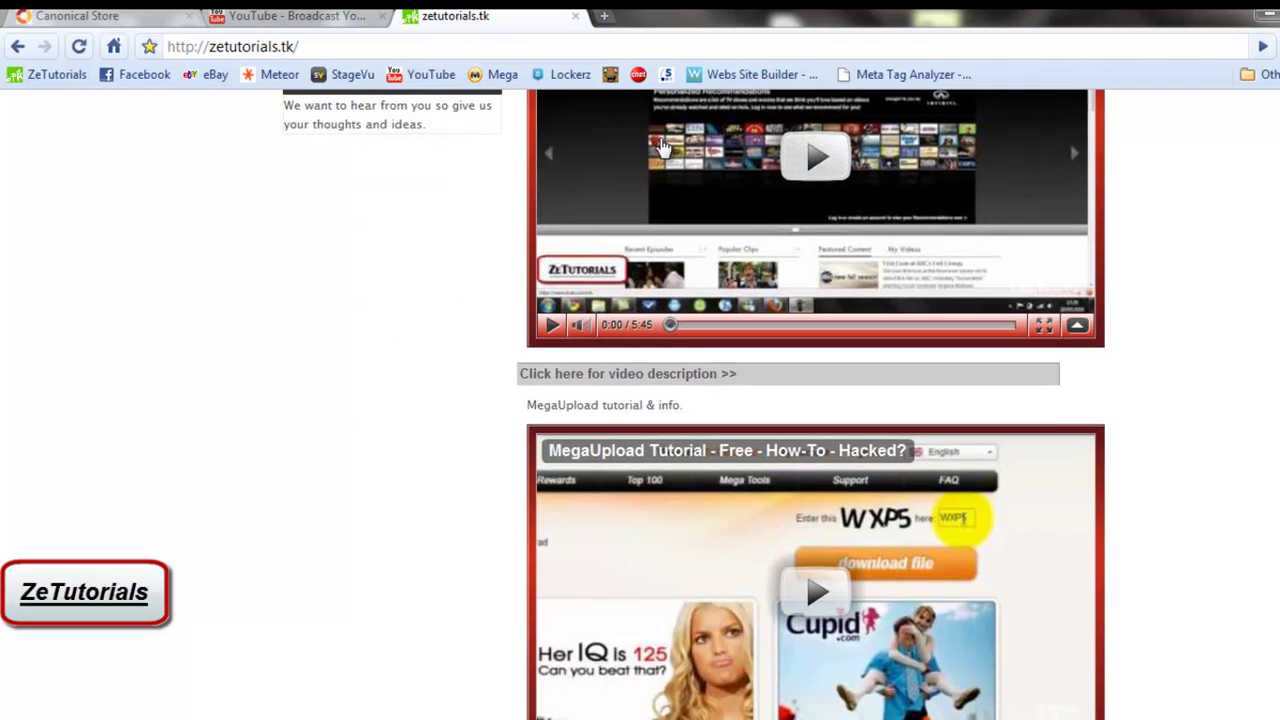
scroll(663, 147, "up", 20)
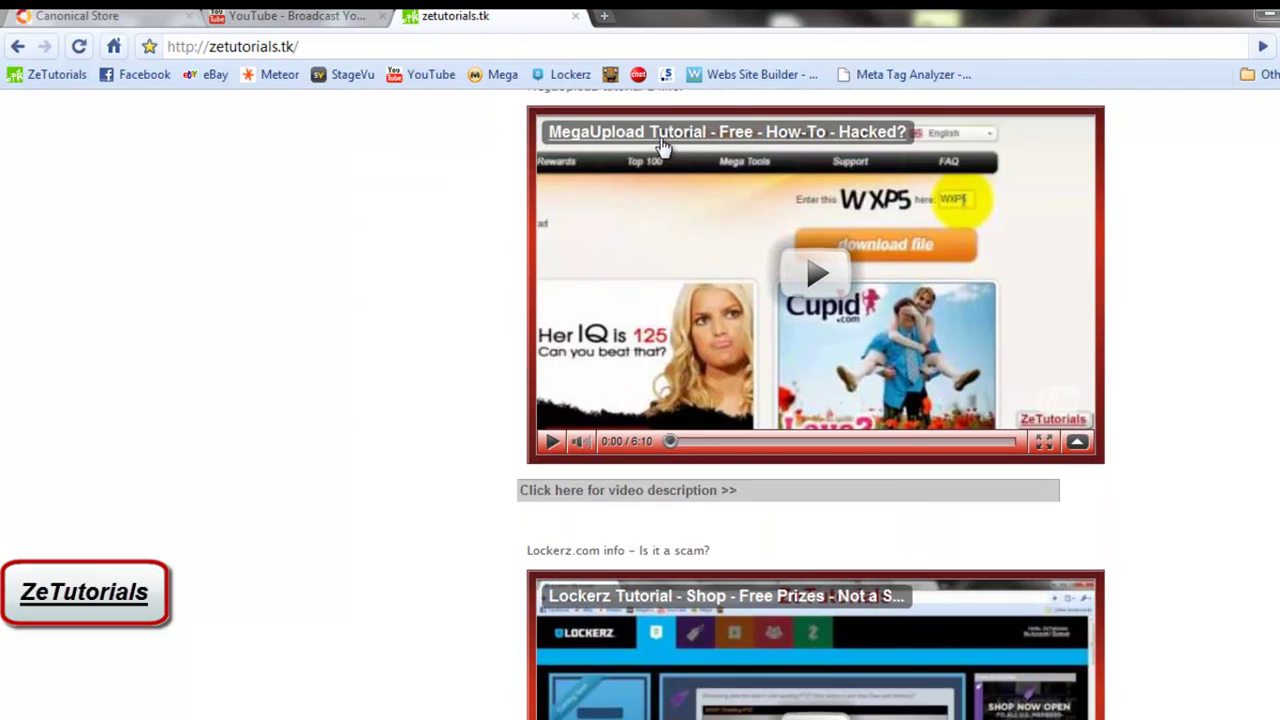
scroll(663, 147, "up", 4)
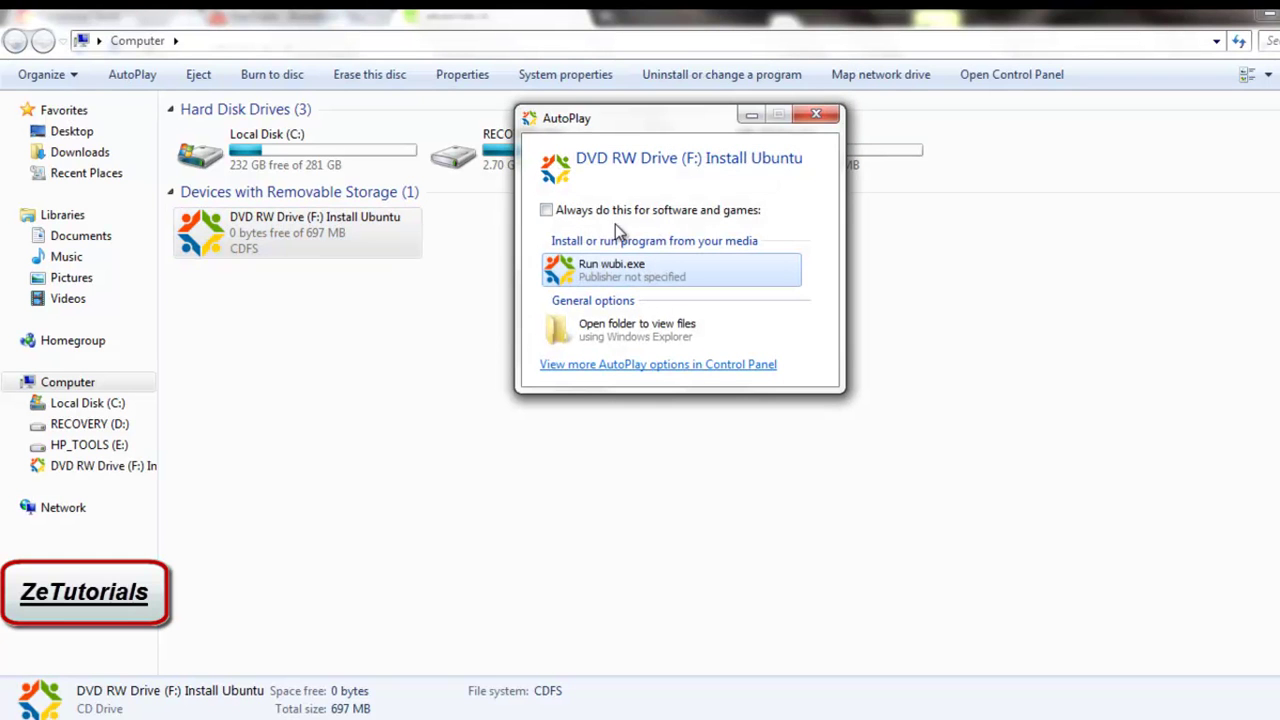
Step: Close the AutoPlay window for the Install Ubuntu disc in drive F:
left_click(816, 118)
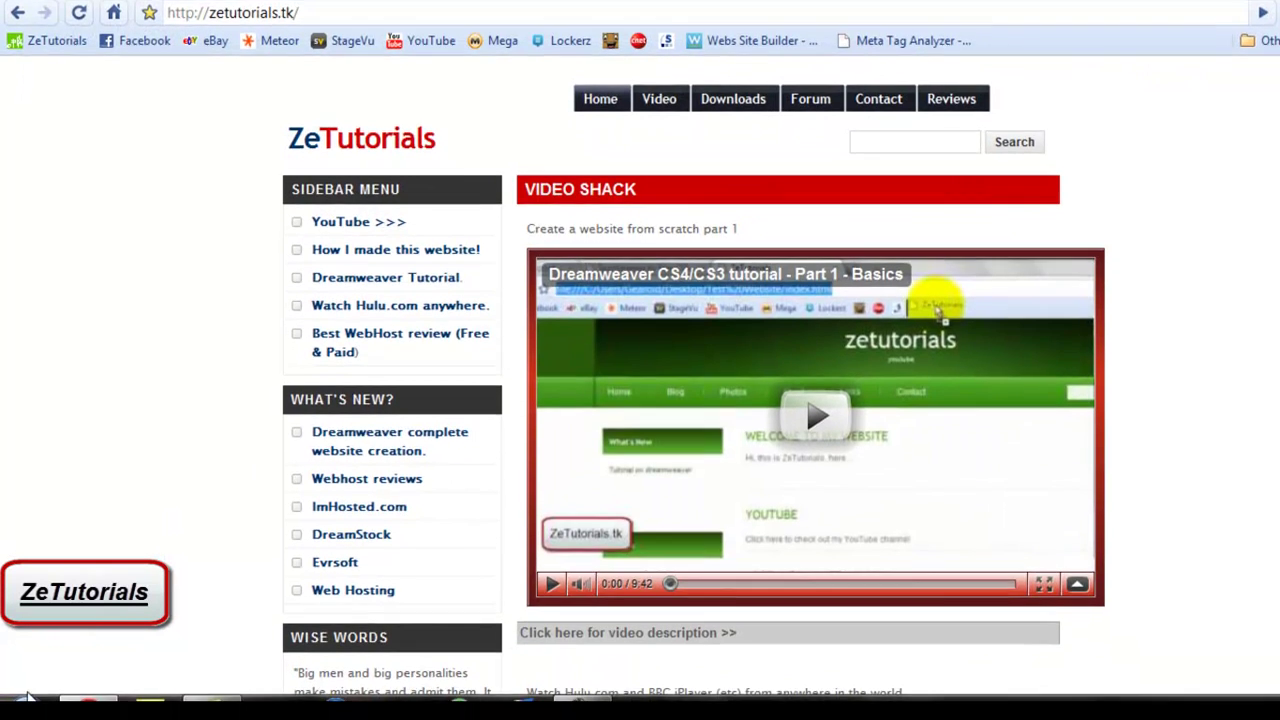
Step: Open the Start menu and show the Shut down power options, including Restart
left_click(33, 697)
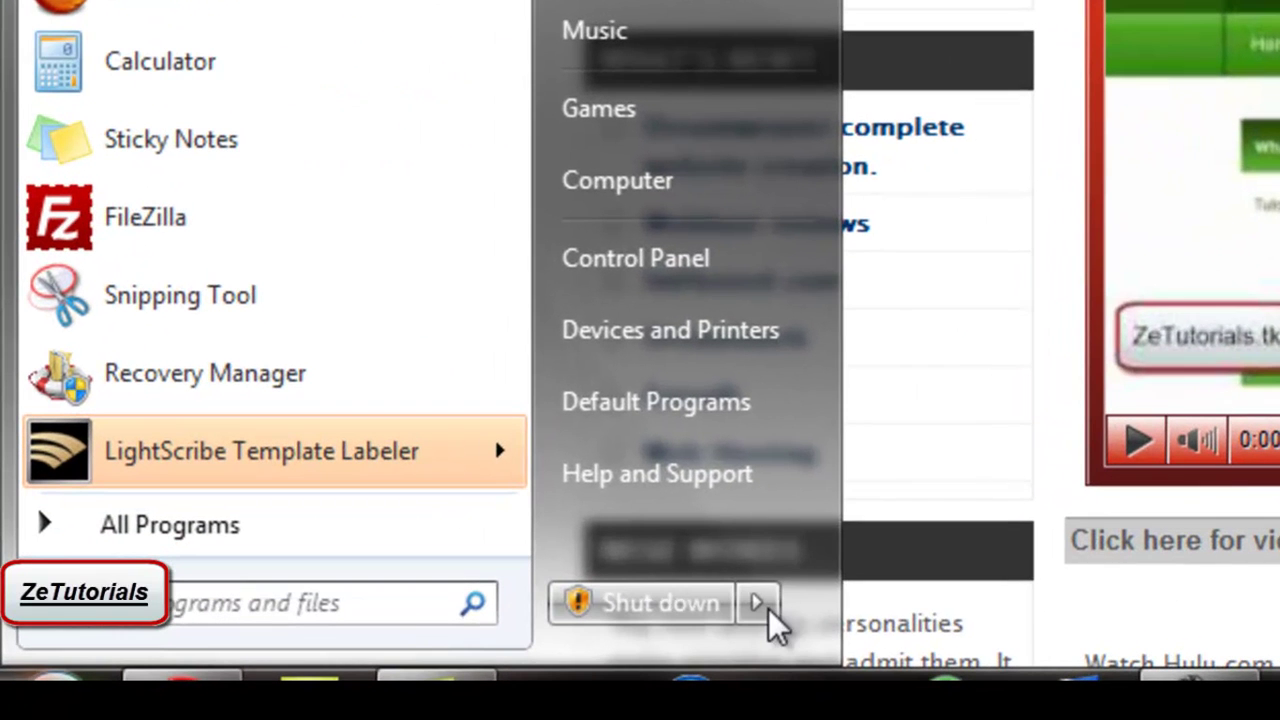
mouse_move(372, 664)
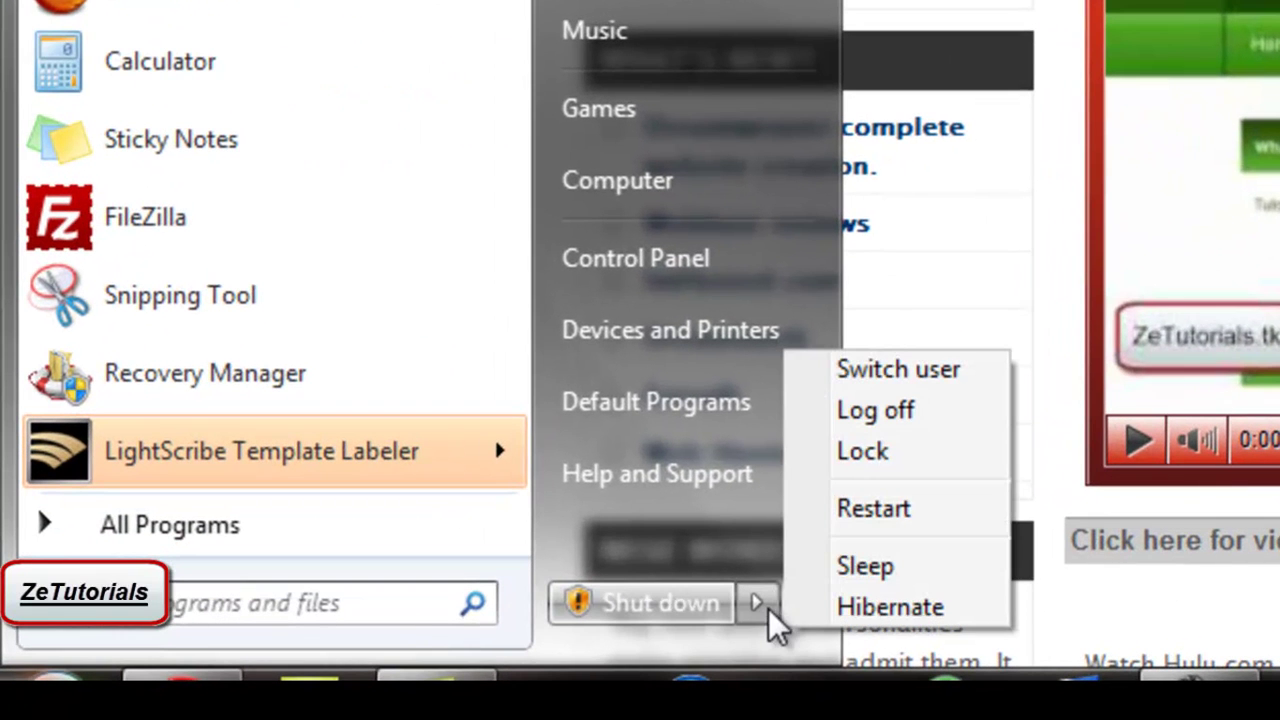